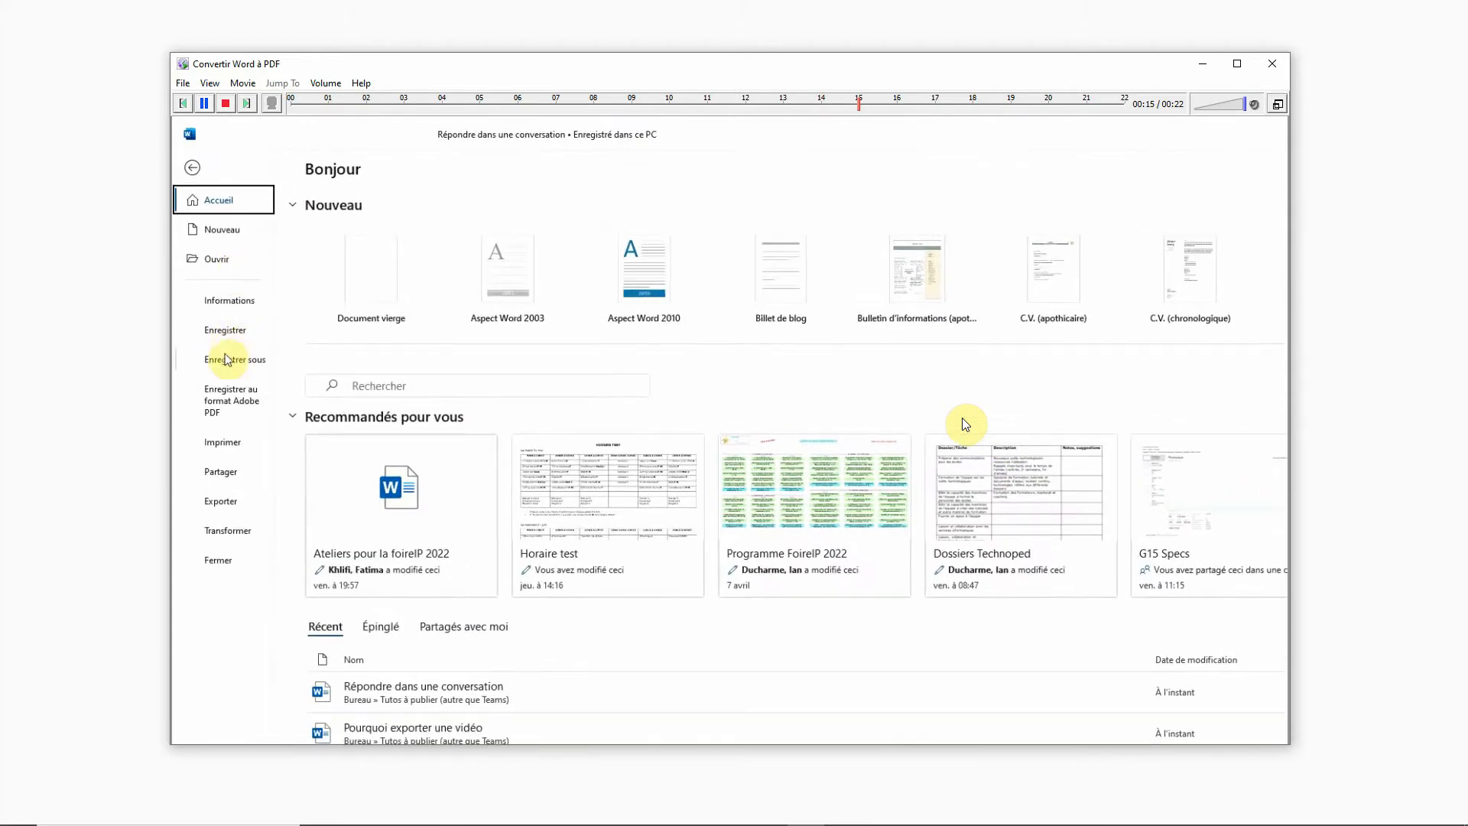
Step: Advance the interactive "Convertir Word à PDF" demo movie through its paused instruction callouts
{"action": "left_click", "coordinate": [695, 540]}
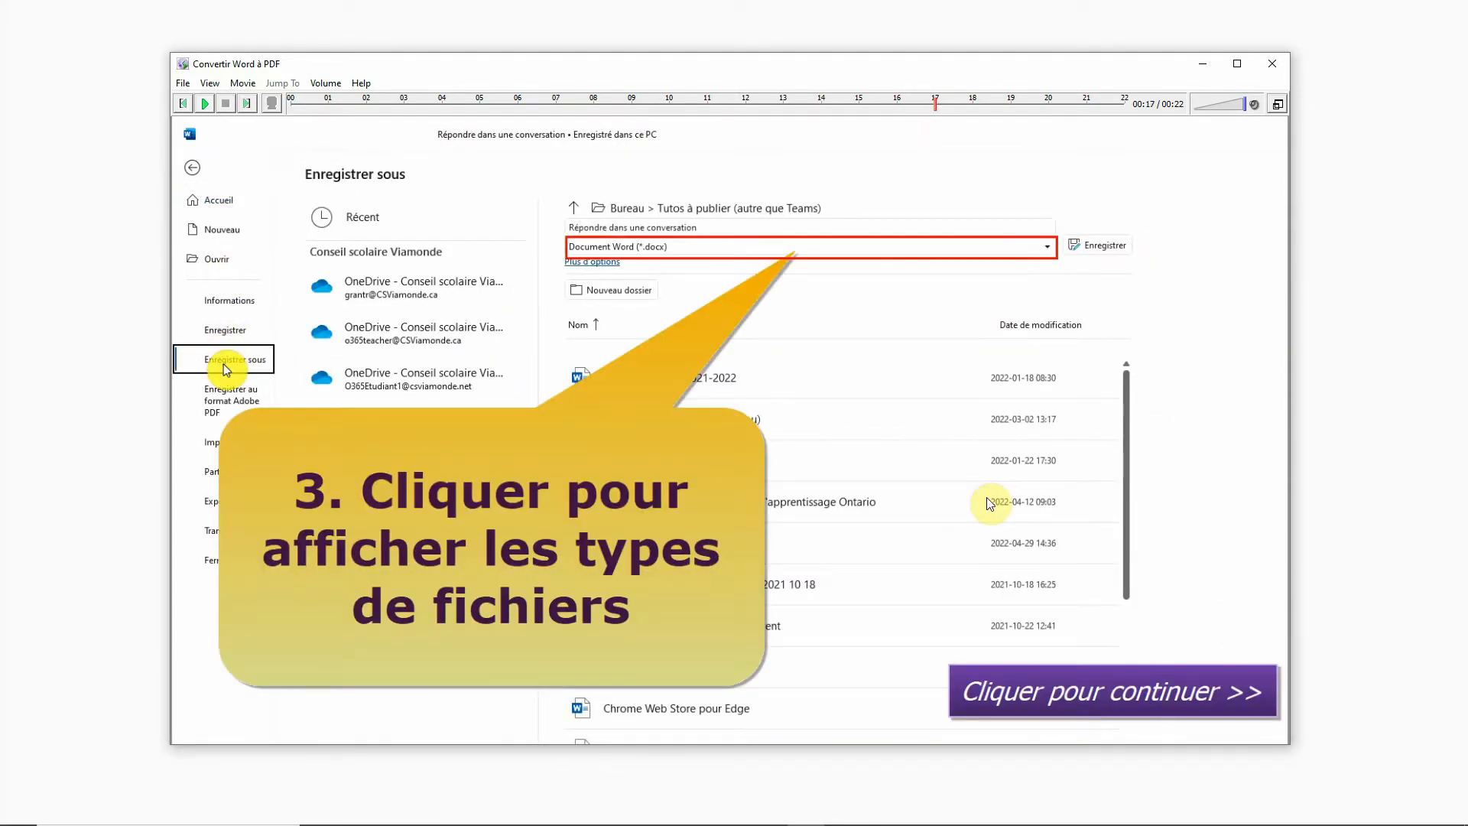
{"action": "left_click", "coordinate": [987, 497]}
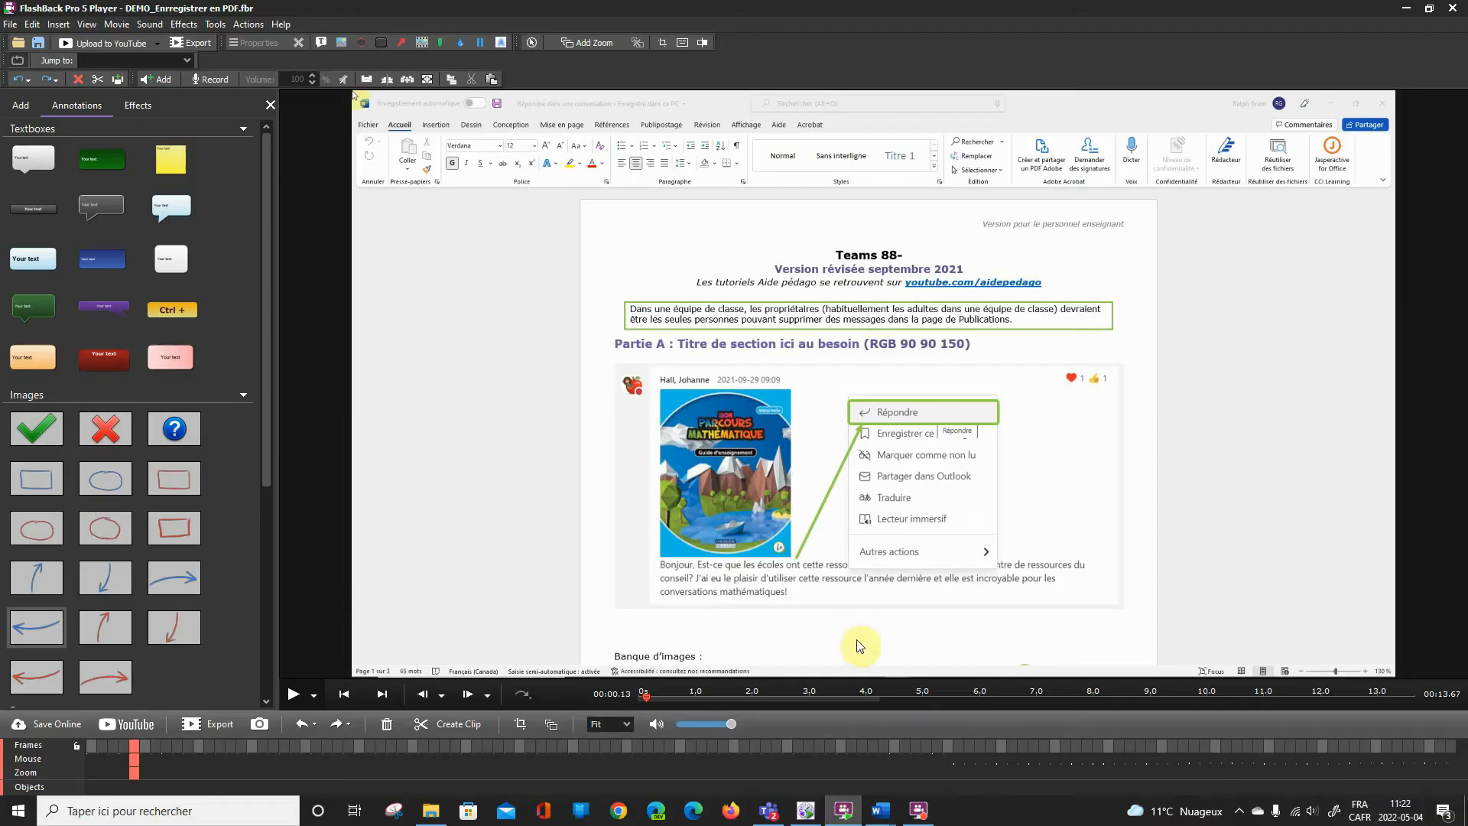
Step: Play the DEMO_Enrregistrer en PDF recording to its end, replay it from the start and pause it at 1.77 s
{"action": "left_click", "coordinate": [291, 696]}
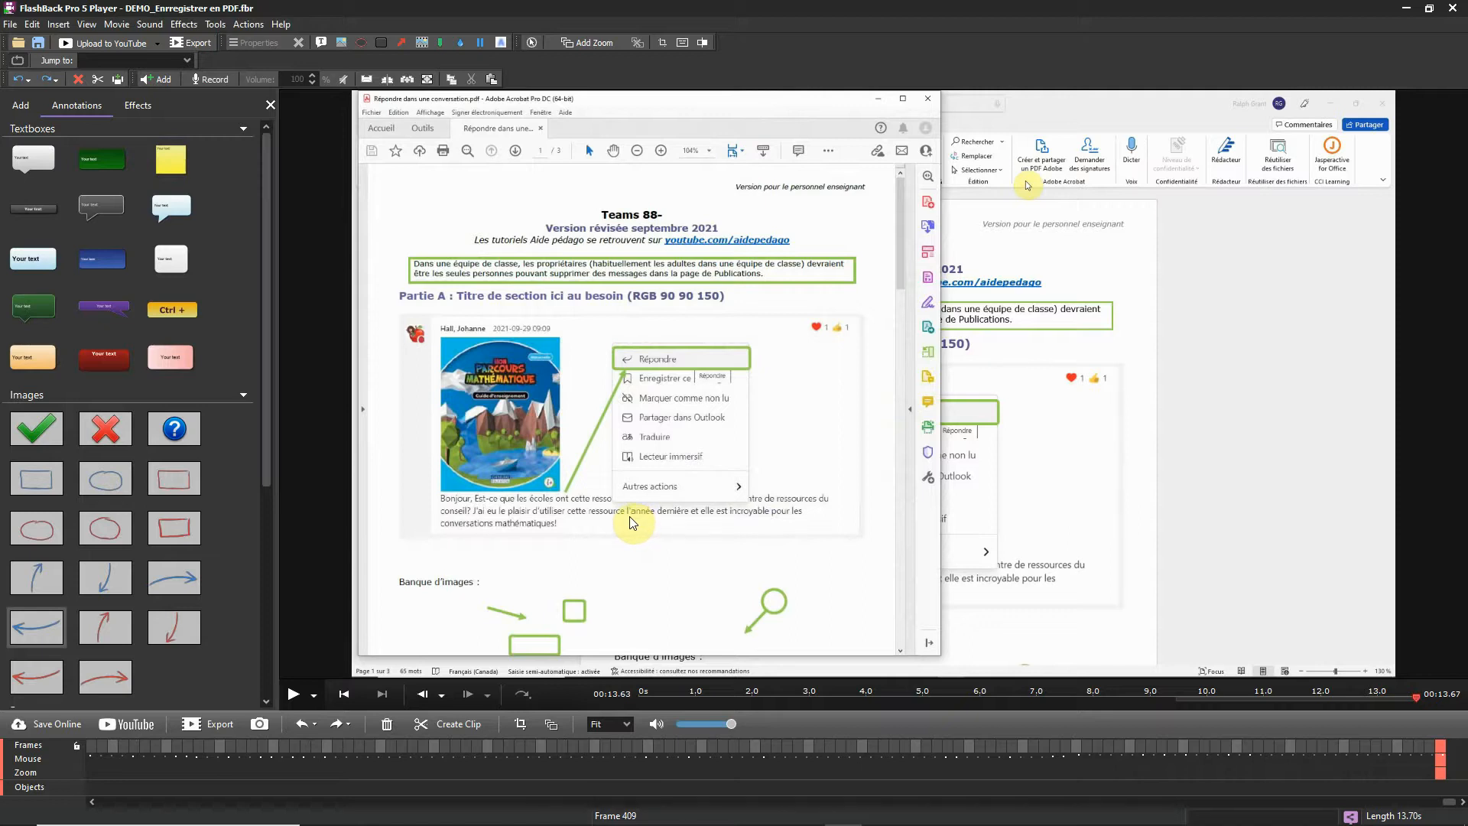
{"action": "key", "text": "space"}
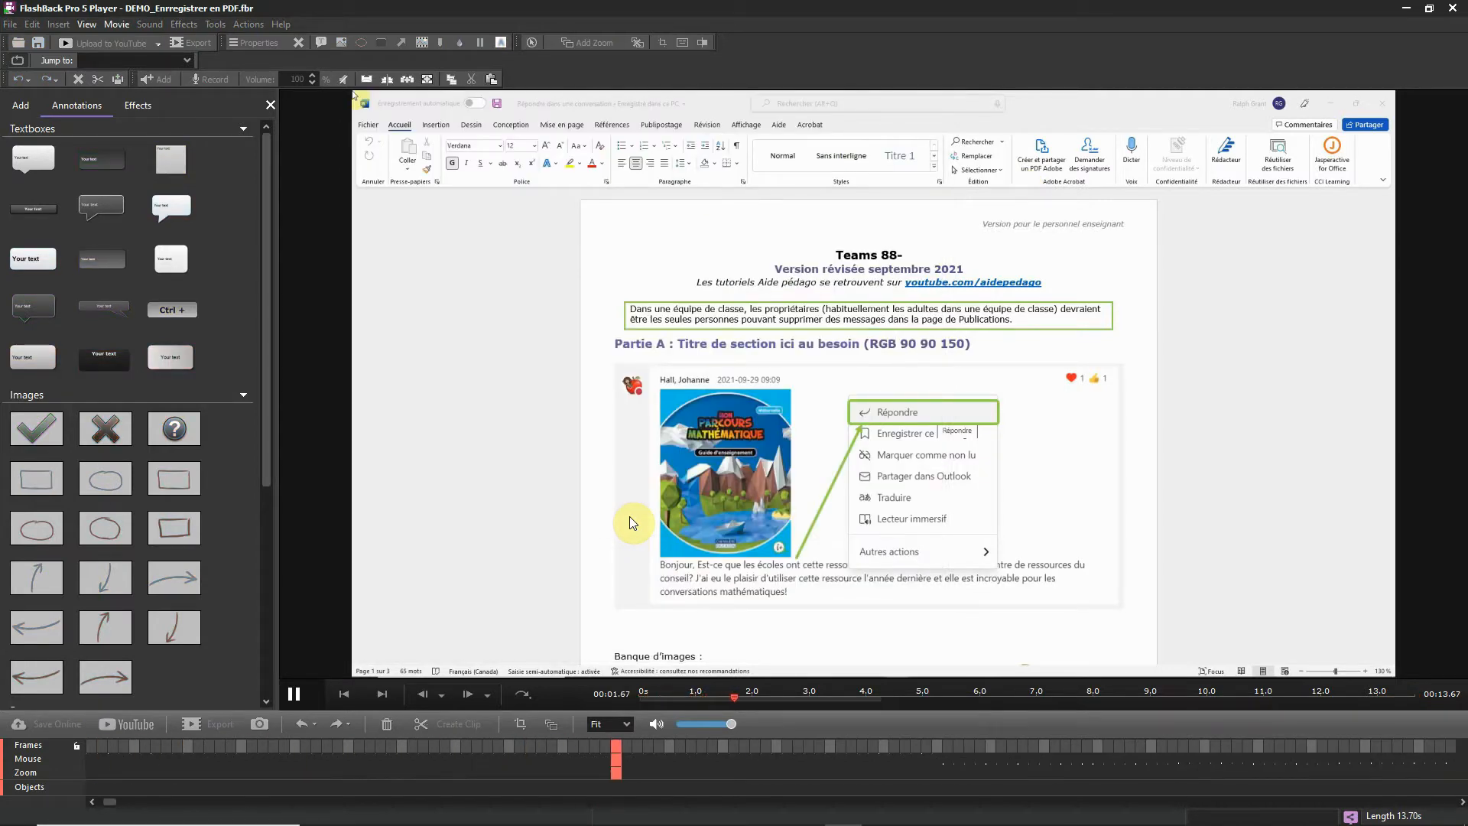
{"action": "key", "text": "space"}
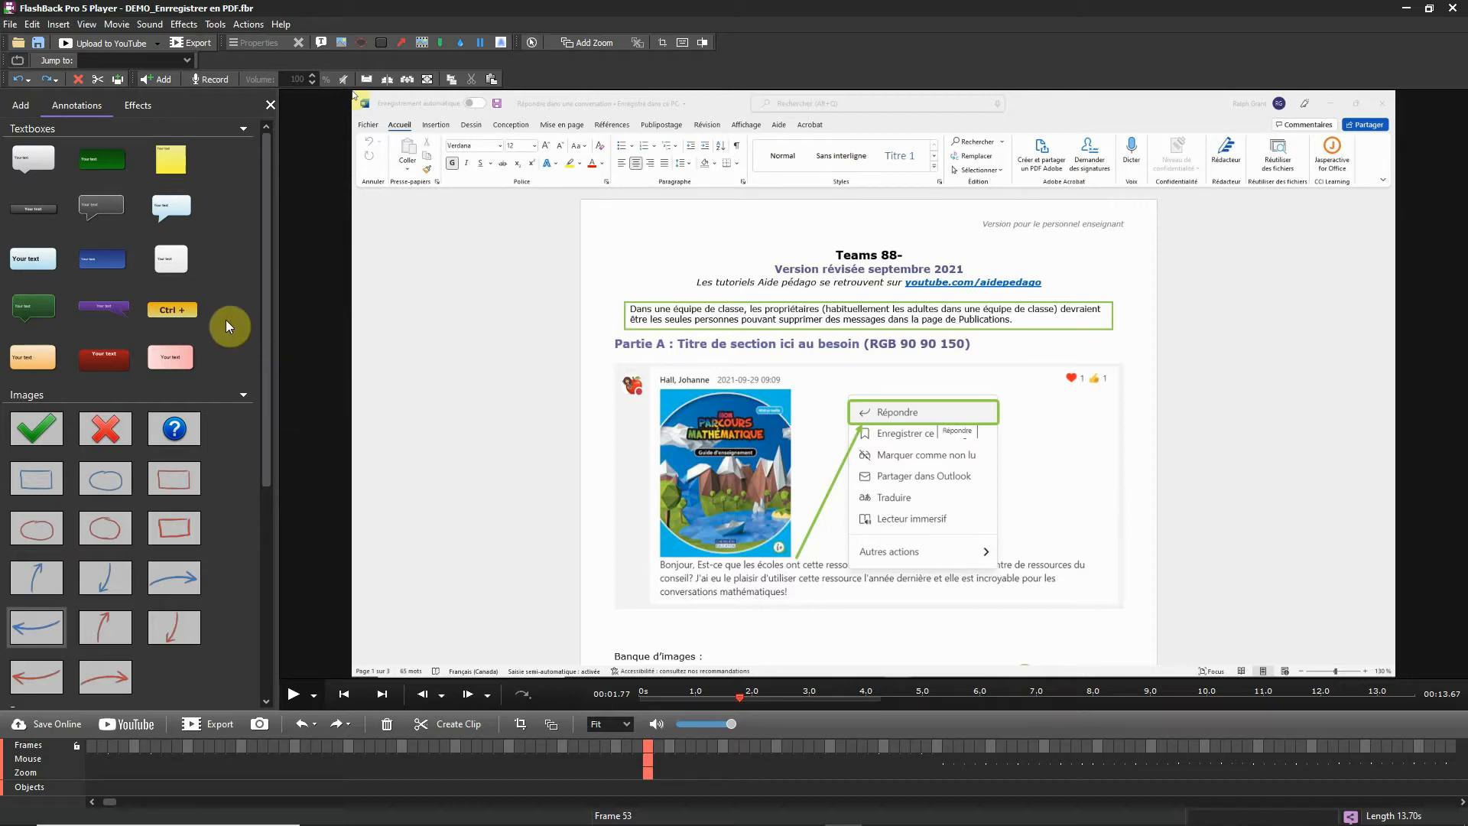
Step: Try placing the orange "Ctrl +" textbox on the movie frame and remove it again
{"action": "left_click_drag", "start_coordinate": [179, 312], "coordinate": [880, 361]}
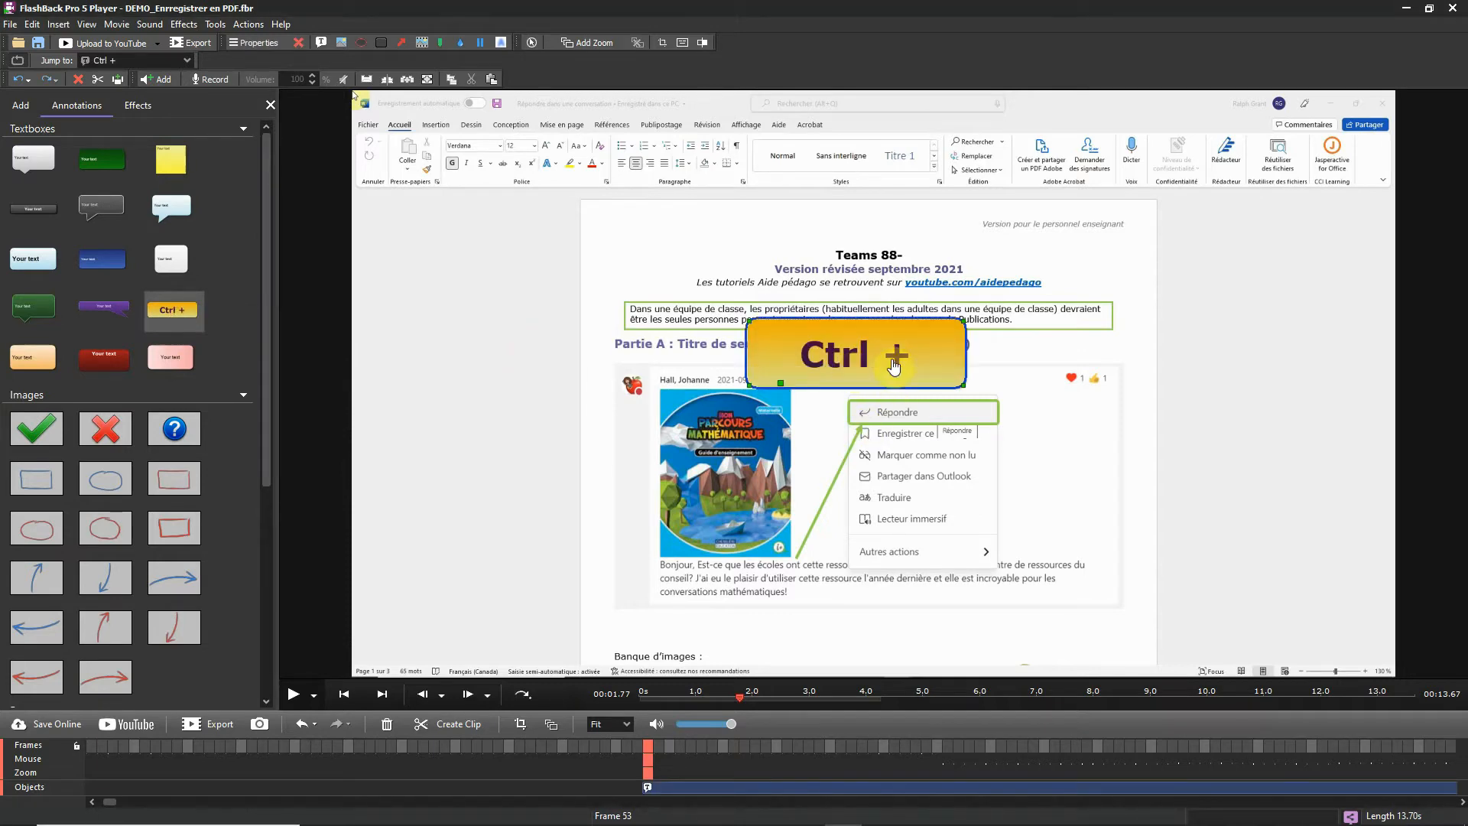
{"action": "key", "text": "Delete"}
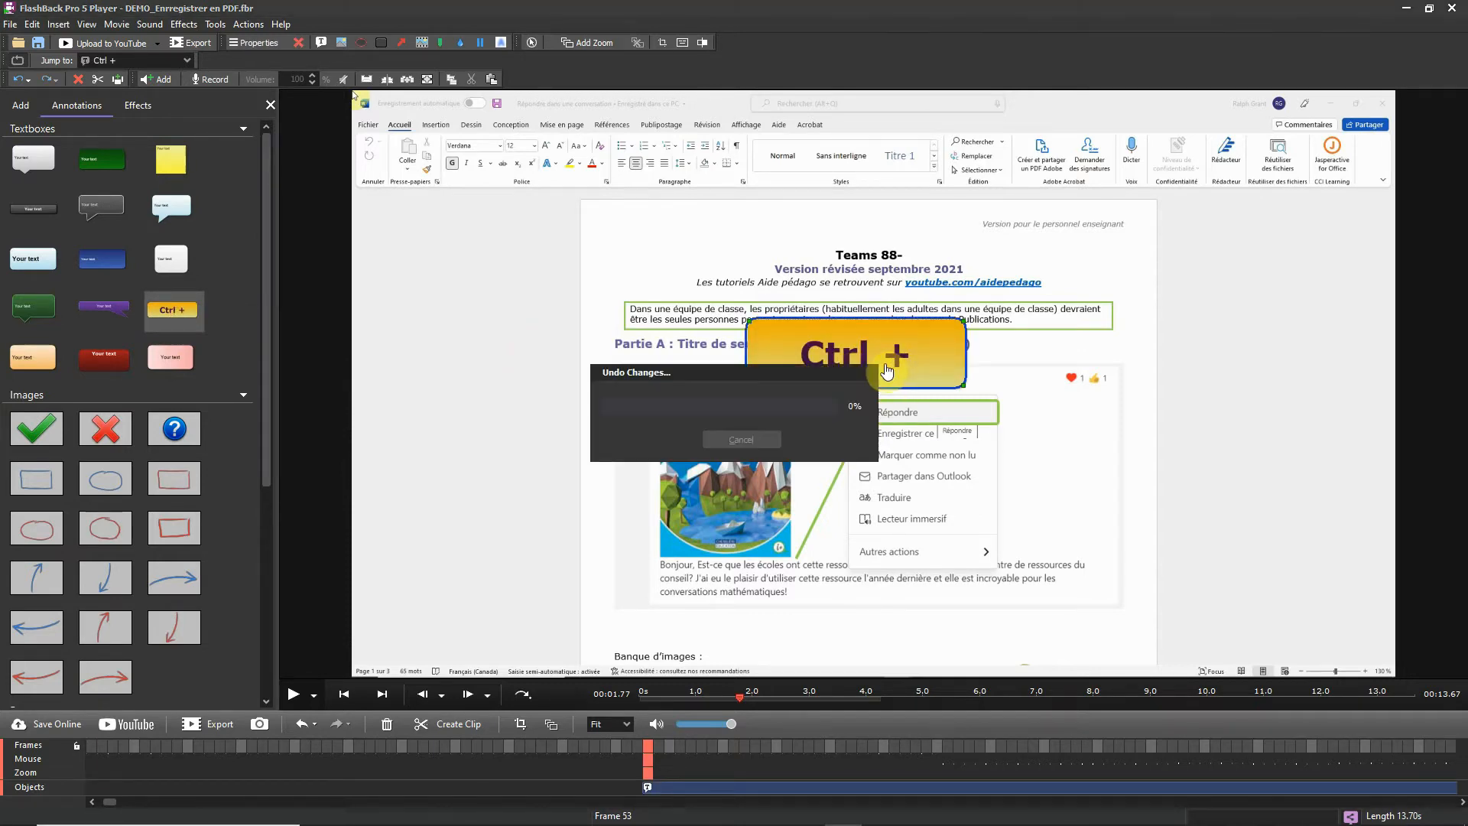
Step: Set the orange "Ctrl +" textbox preset to pause the movie until mouse clicked, with width 800 and height 250
{"action": "double_click", "coordinate": [172, 310]}
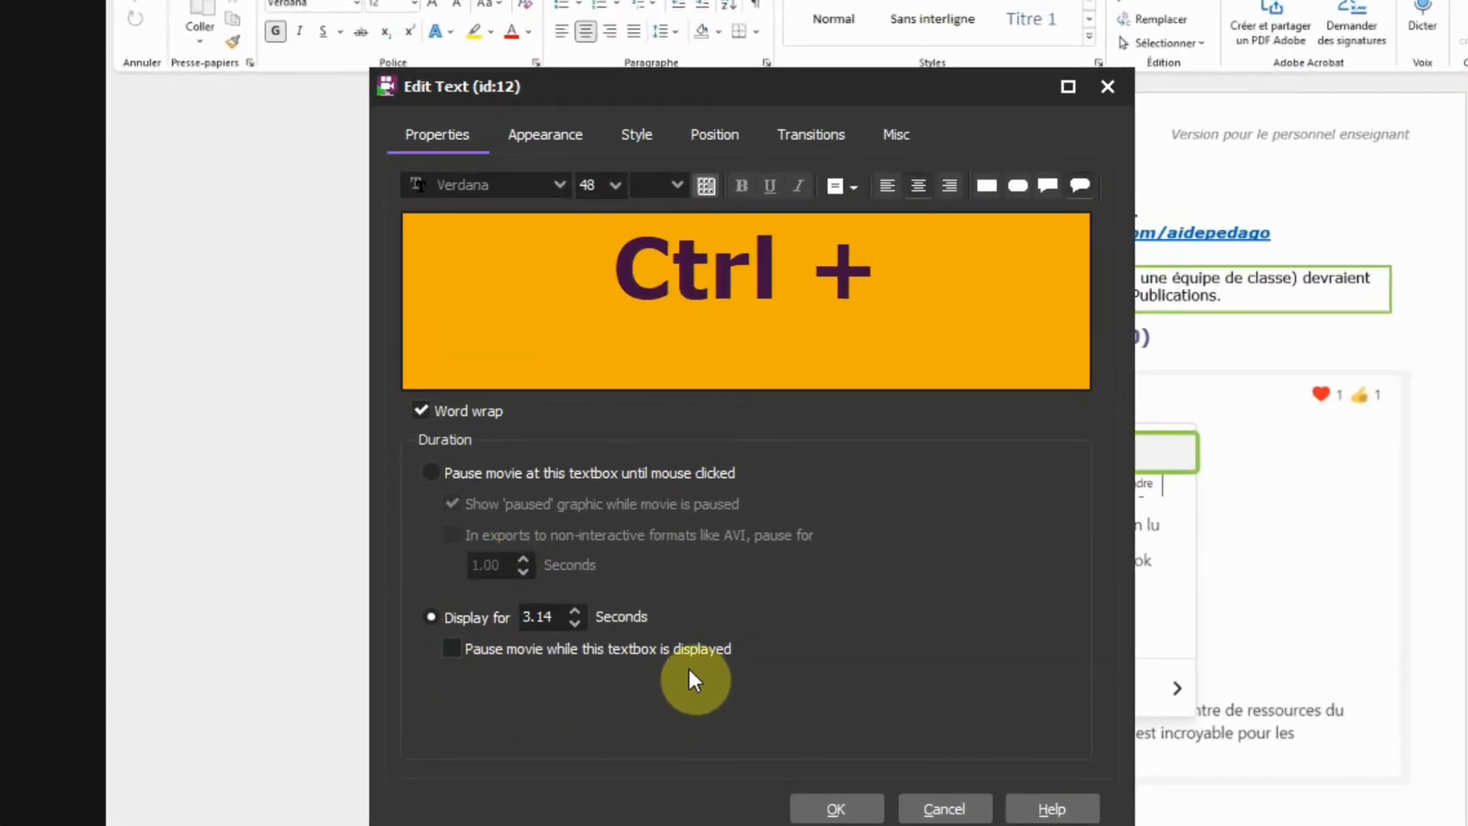
{"action": "left_click", "coordinate": [430, 474]}
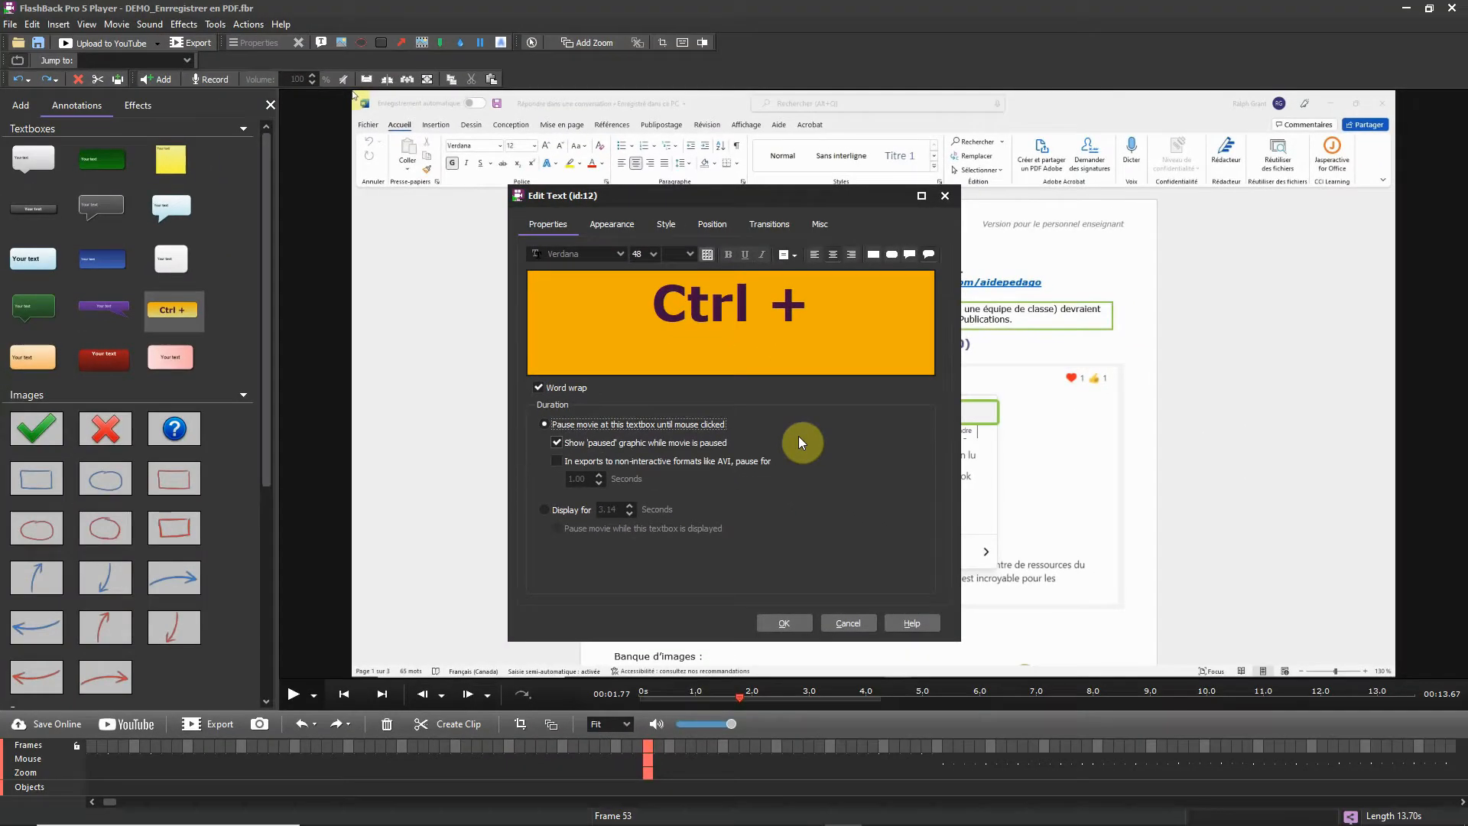
{"action": "left_click", "coordinate": [611, 225]}
{"action": "left_click", "coordinate": [665, 224]}
{"action": "left_click", "coordinate": [712, 226]}
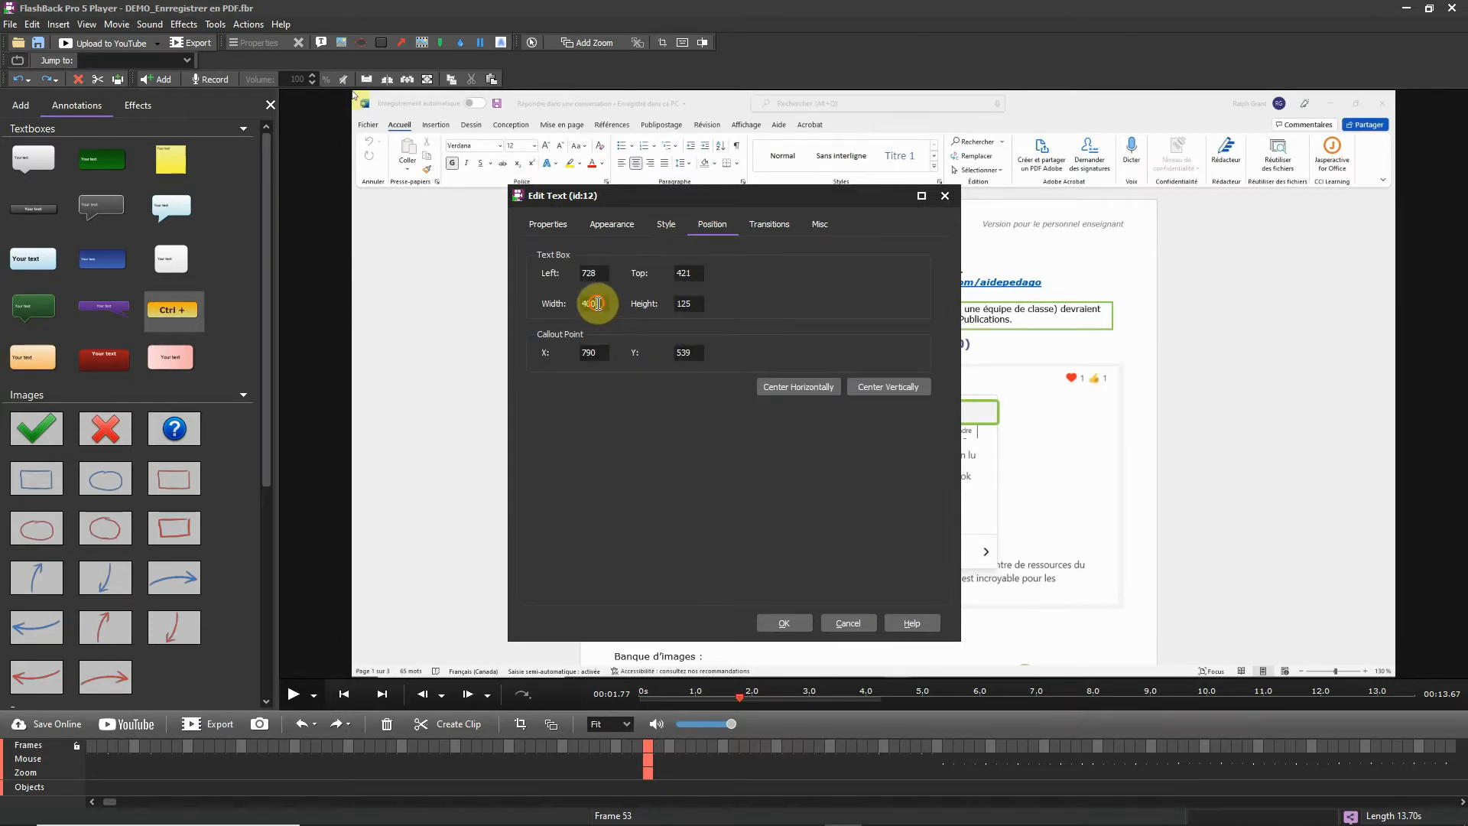
{"action": "left_click_drag", "start_coordinate": [599, 304], "coordinate": [569, 302]}
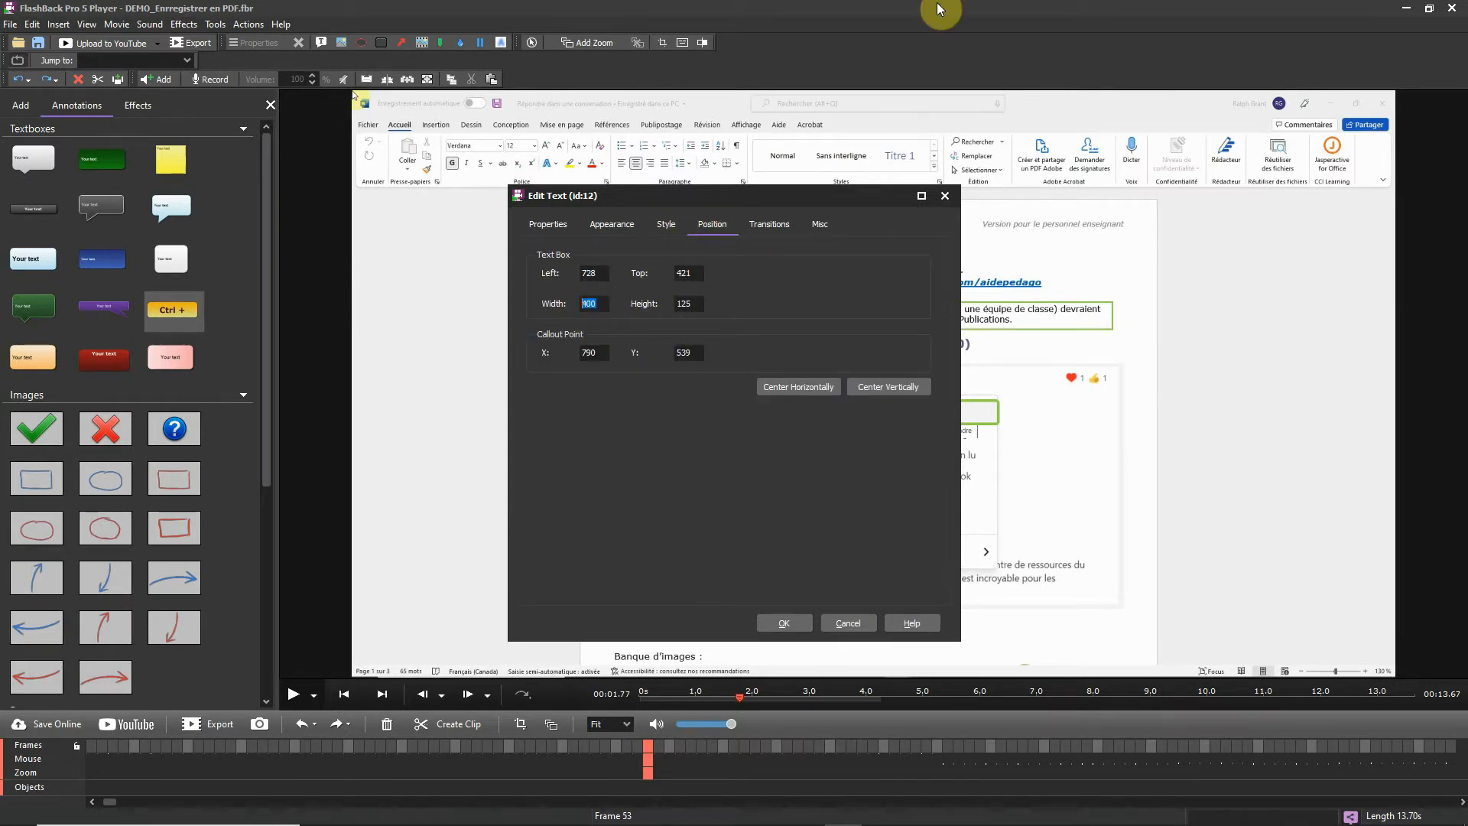
{"action": "type", "text": "800"}
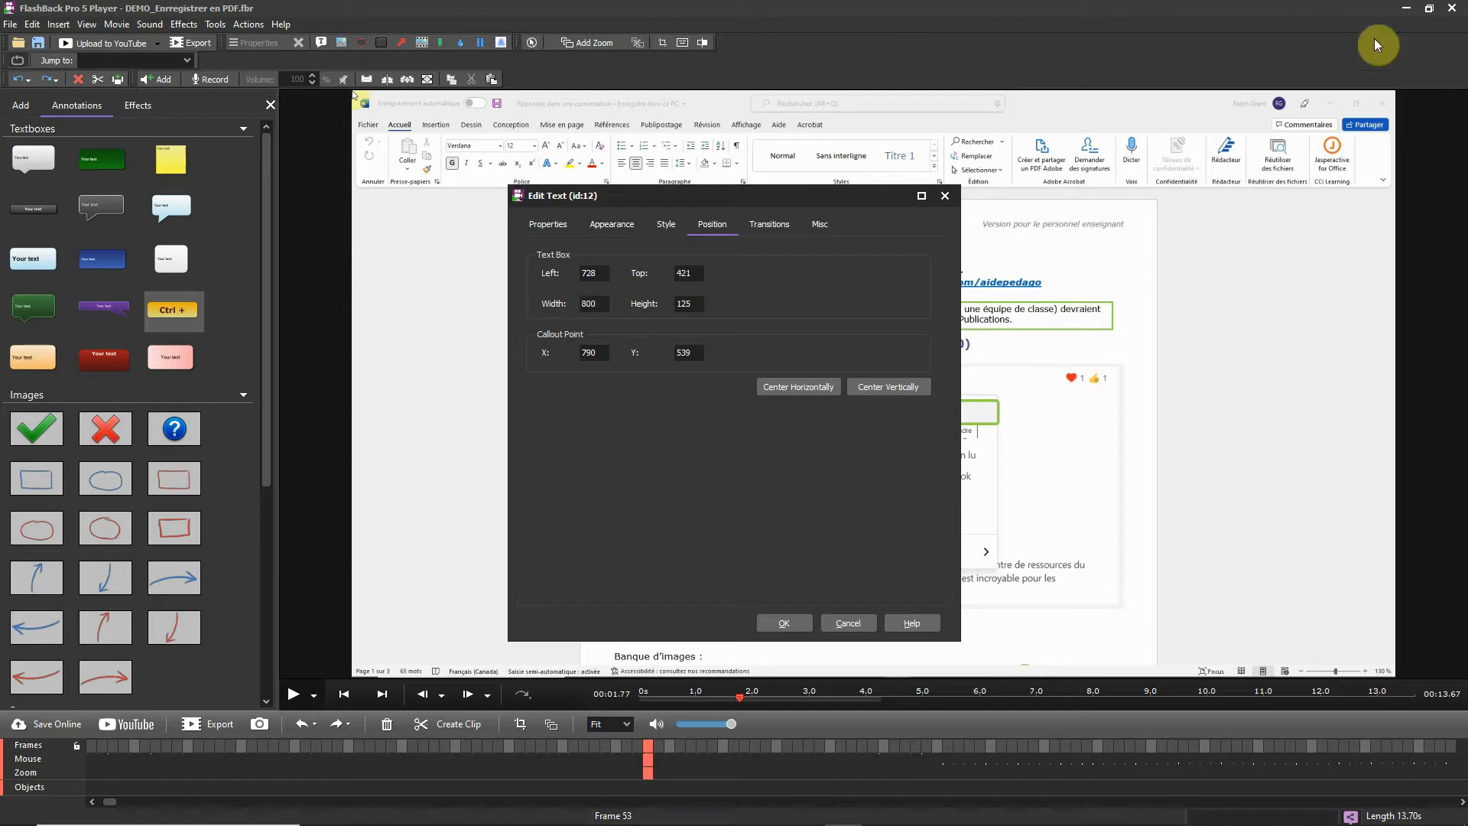
{"action": "left_click_drag", "start_coordinate": [666, 304], "coordinate": [728, 282]}
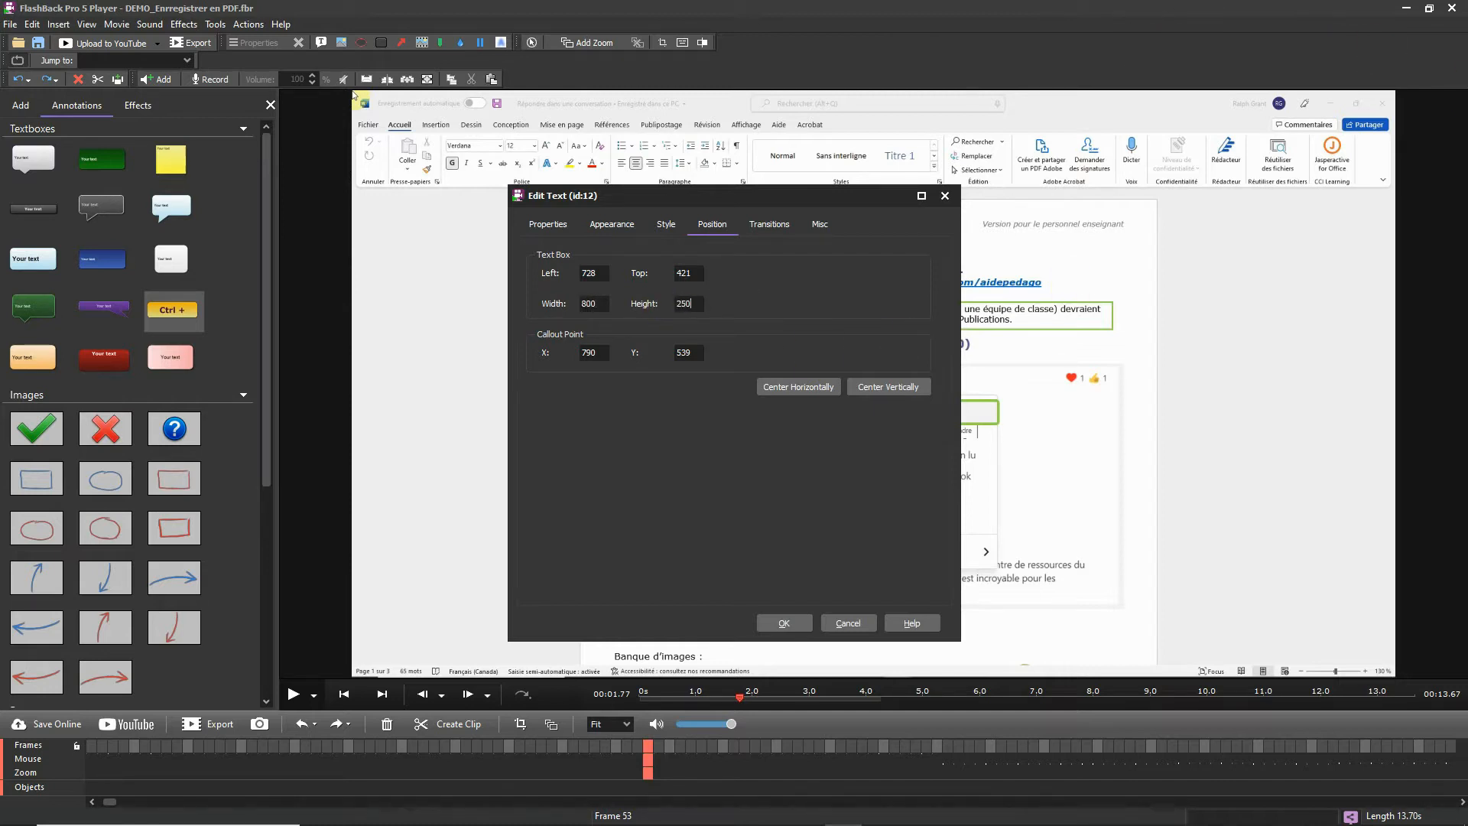
{"action": "left_click", "coordinate": [787, 624]}
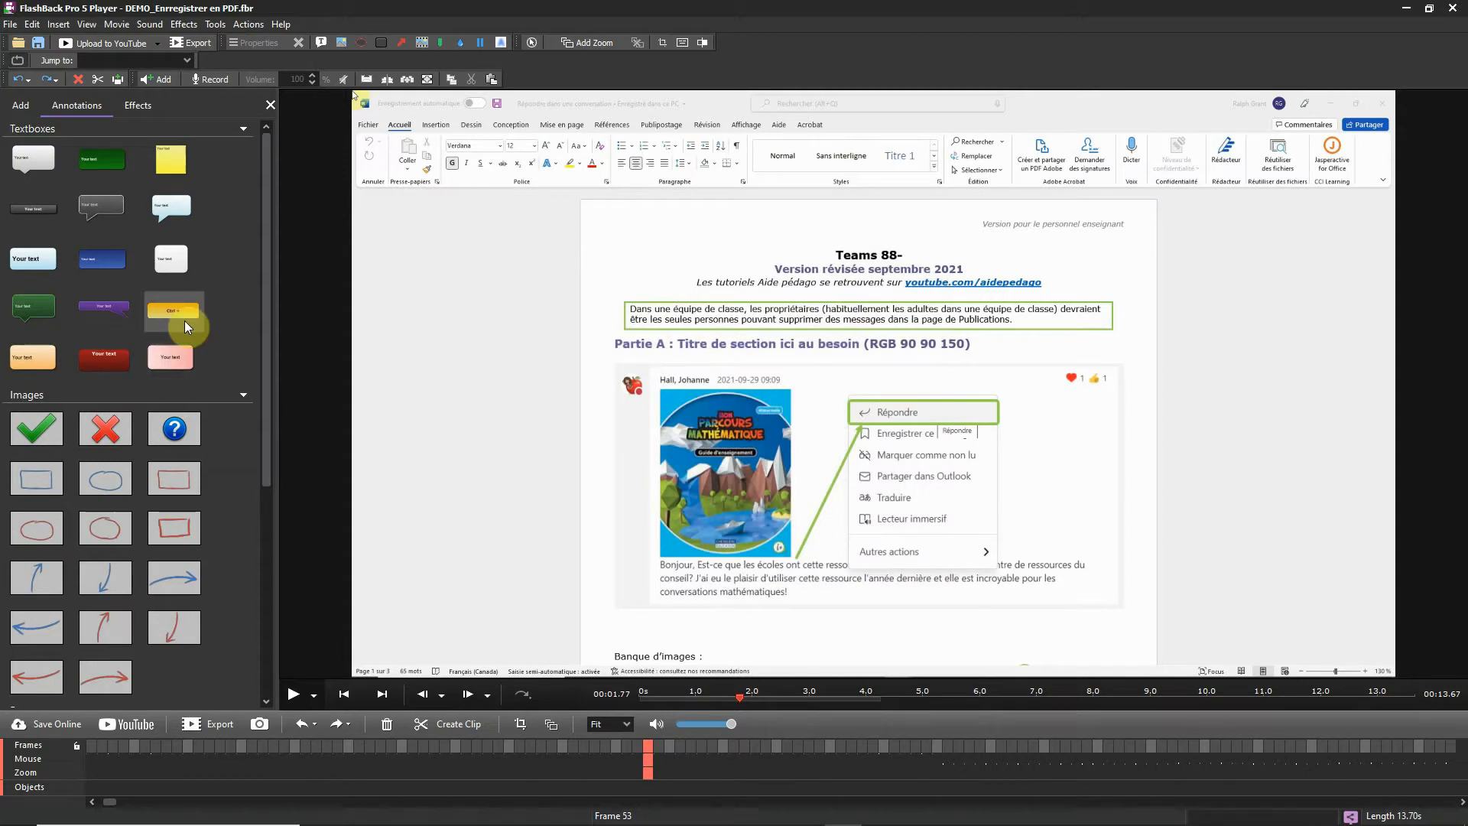
{"action": "mouse_move", "coordinate": [183, 312]}
{"action": "left_mouse_down"}
{"action": "mouse_move", "coordinate": [437, 342]}
{"action": "mouse_move", "coordinate": [827, 297]}
{"action": "left_mouse_up"}
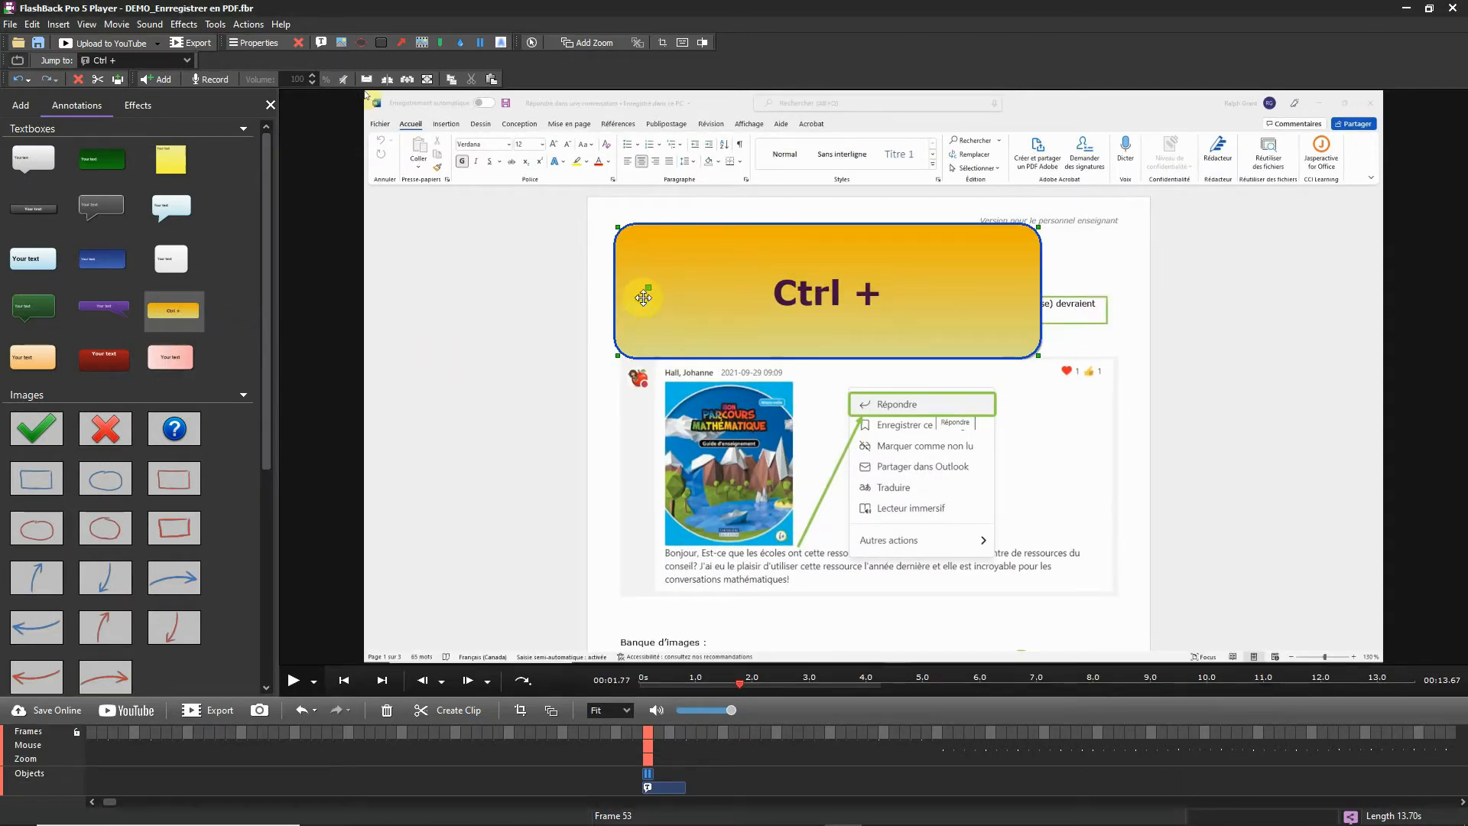
{"action": "left_click_drag", "start_coordinate": [648, 287], "coordinate": [1094, 474]}
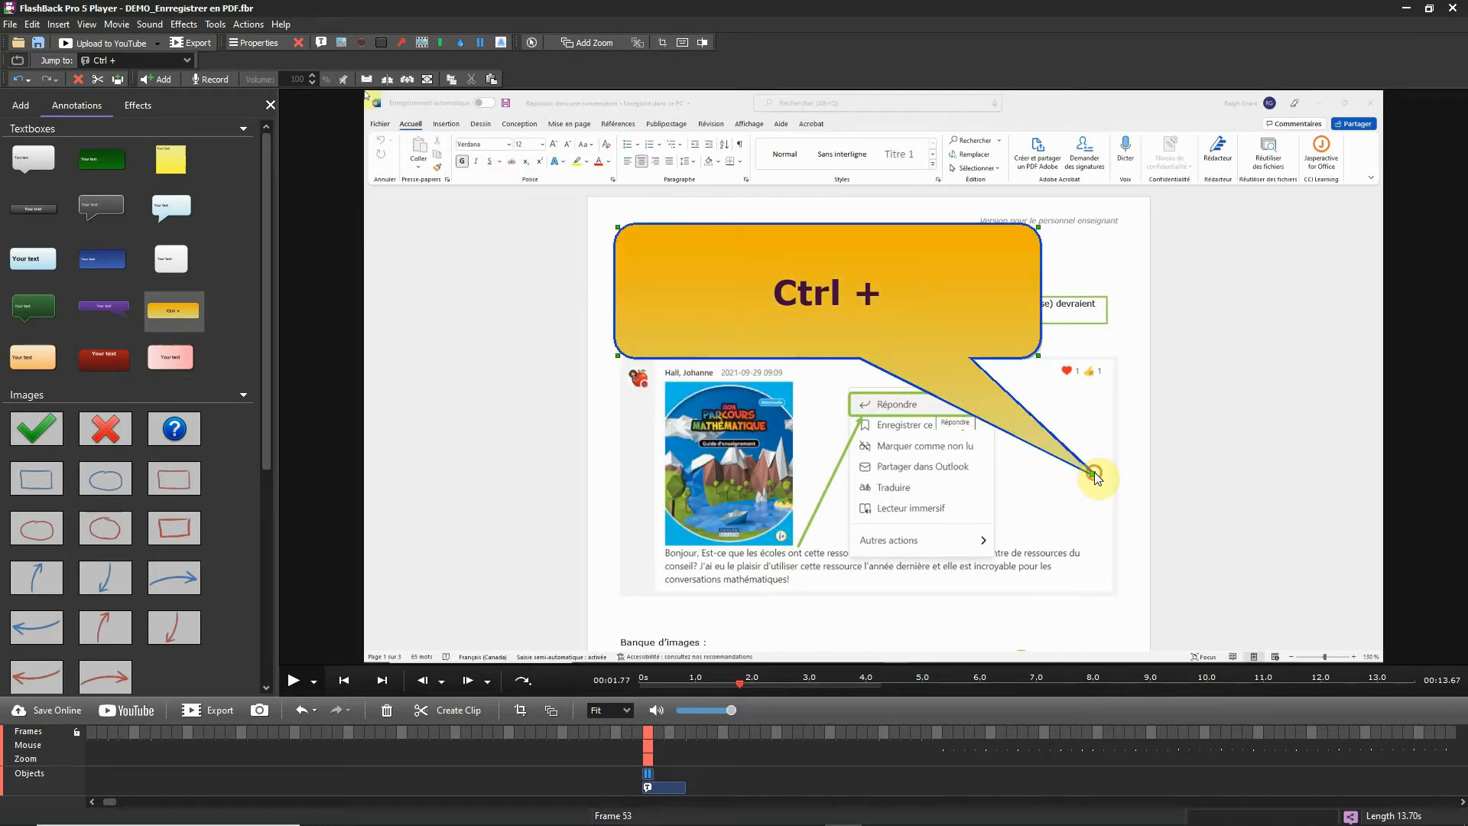
{"action": "key", "text": "Delete"}
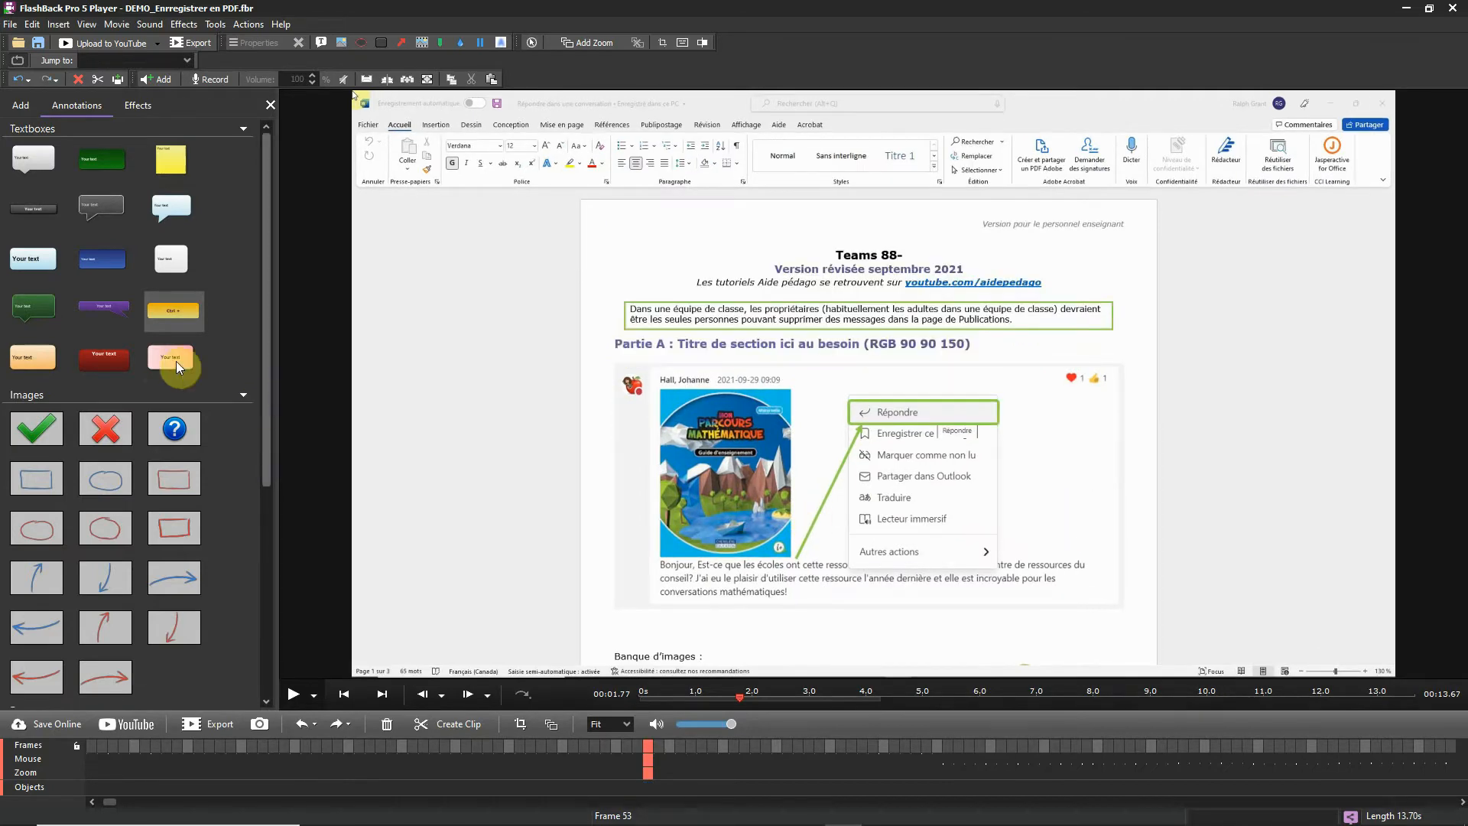
Step: Change the purple "Your text" textbox preset to a plain rectangle with a width of 500
{"action": "double_click", "coordinate": [107, 307]}
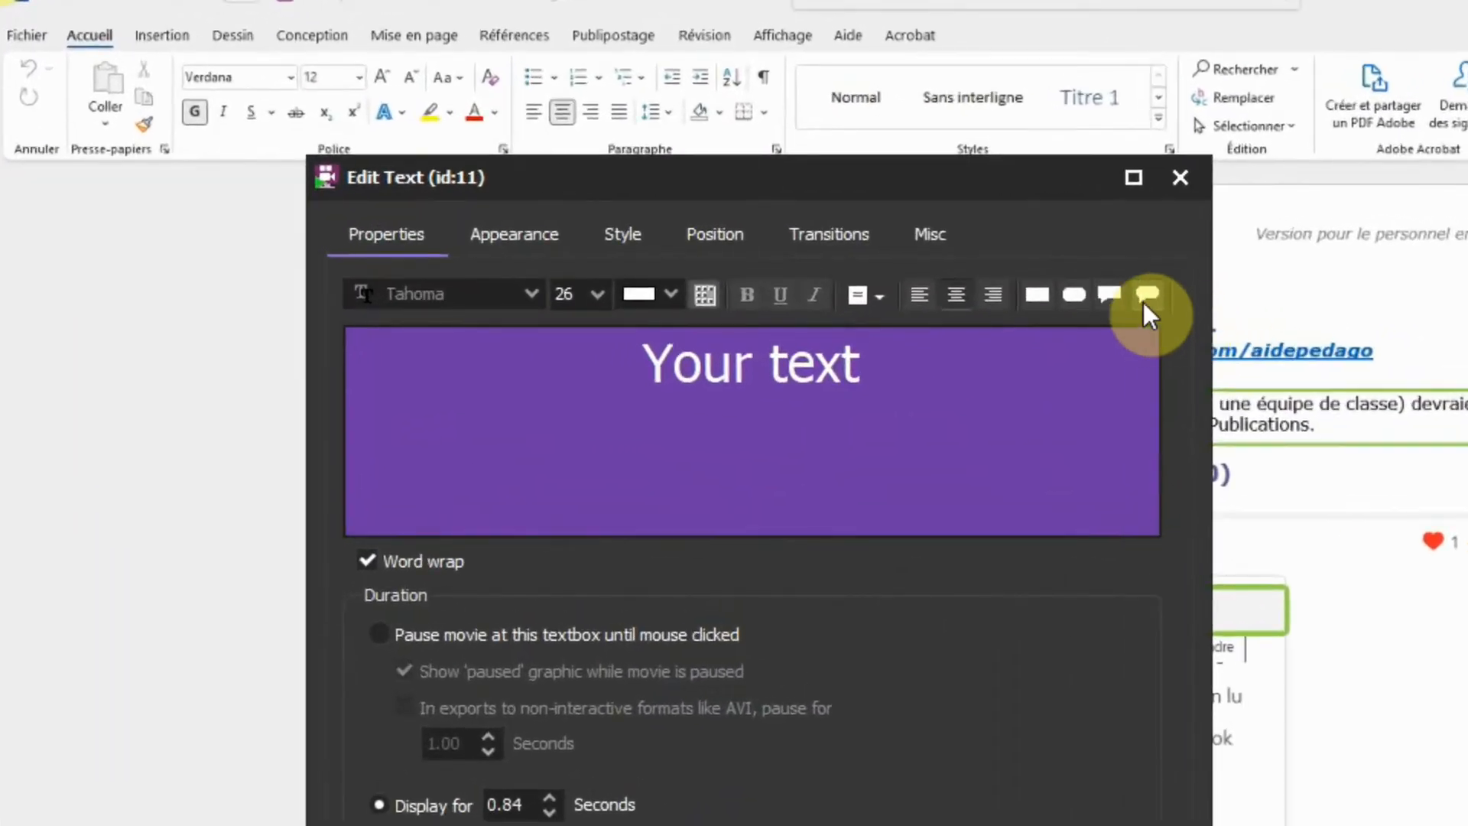
{"action": "left_click", "coordinate": [1039, 301]}
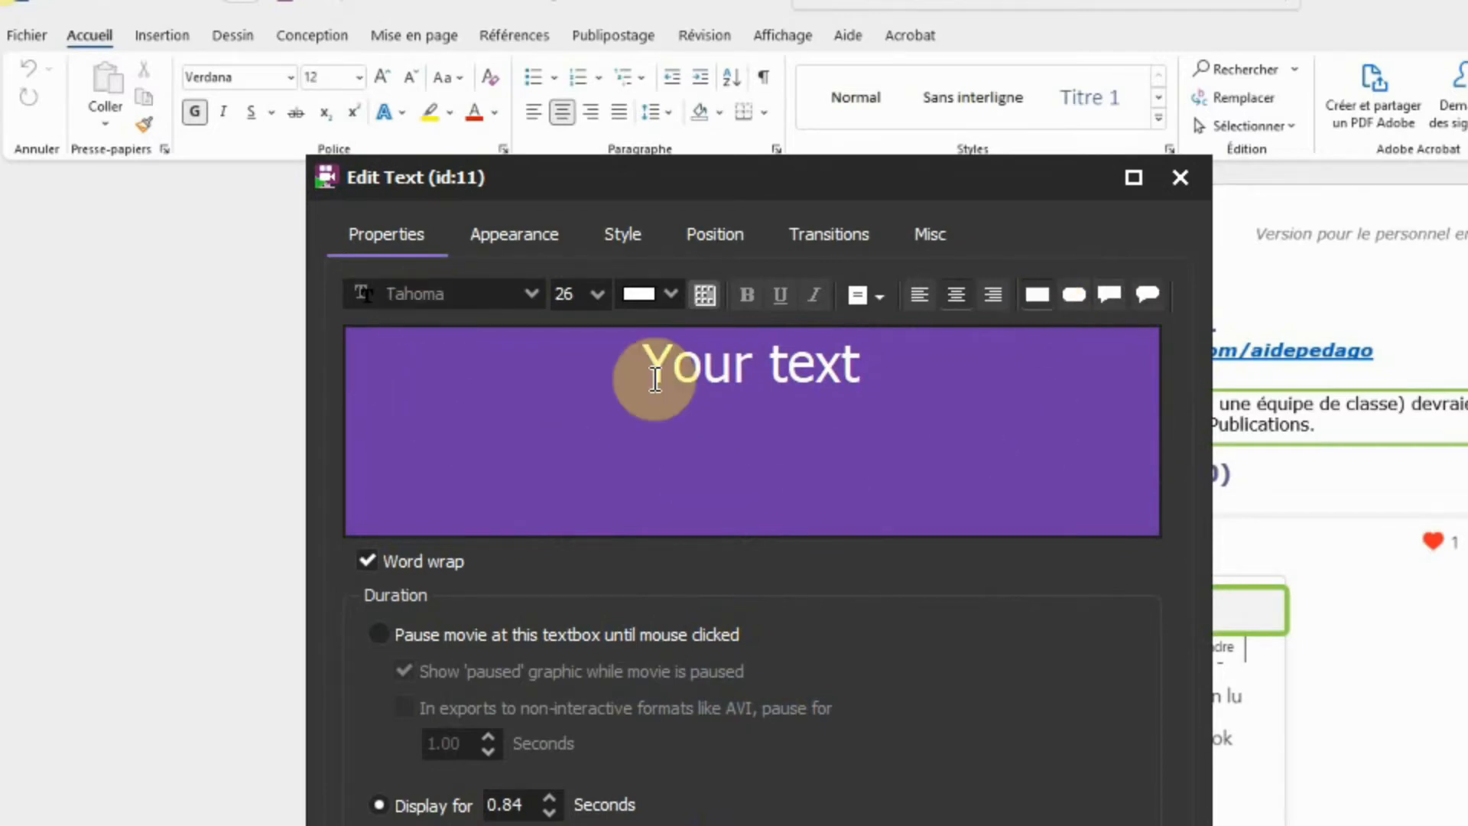
{"action": "left_click", "coordinate": [514, 234]}
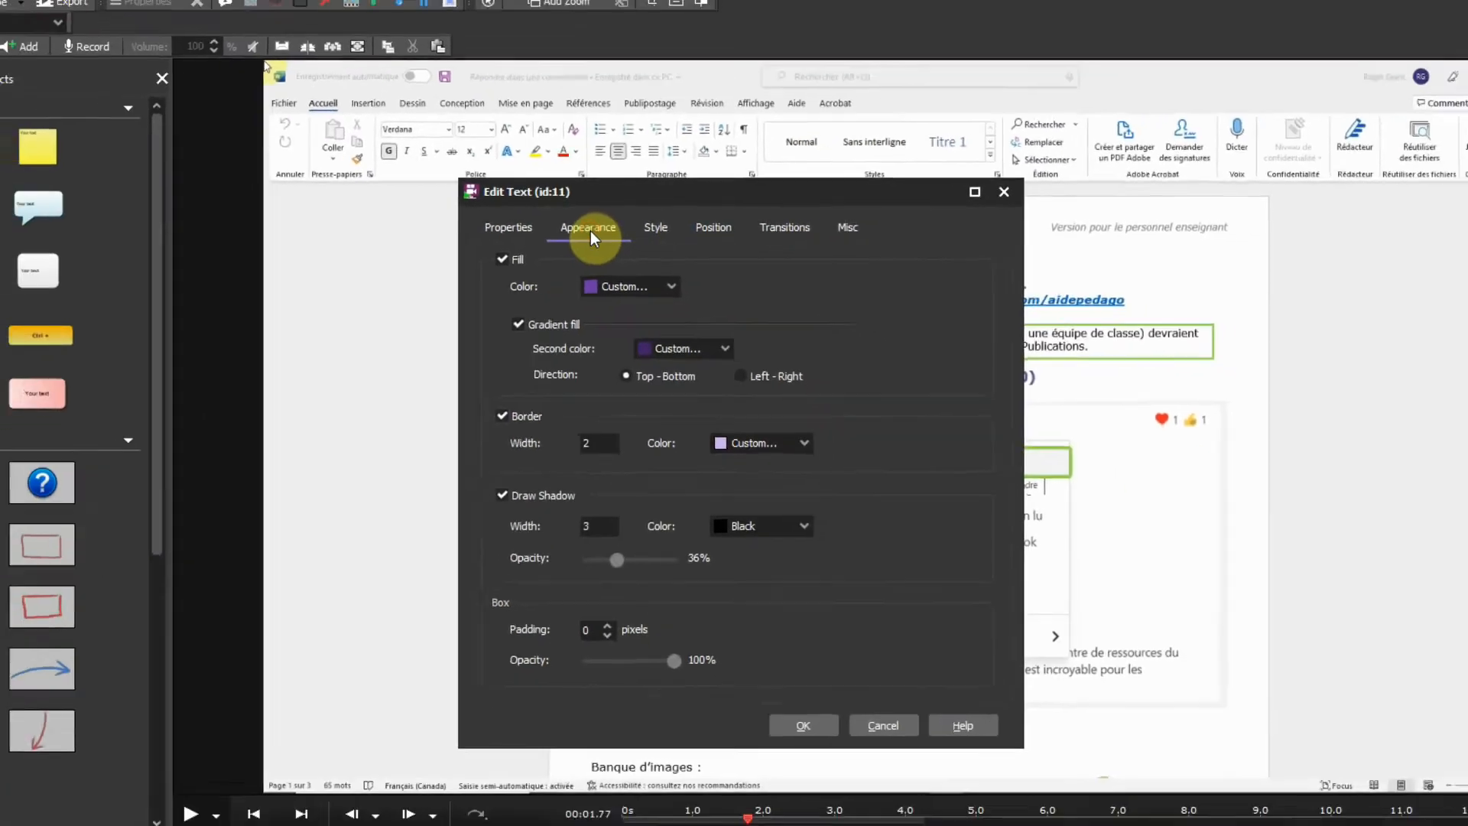
{"action": "left_click", "coordinate": [623, 234]}
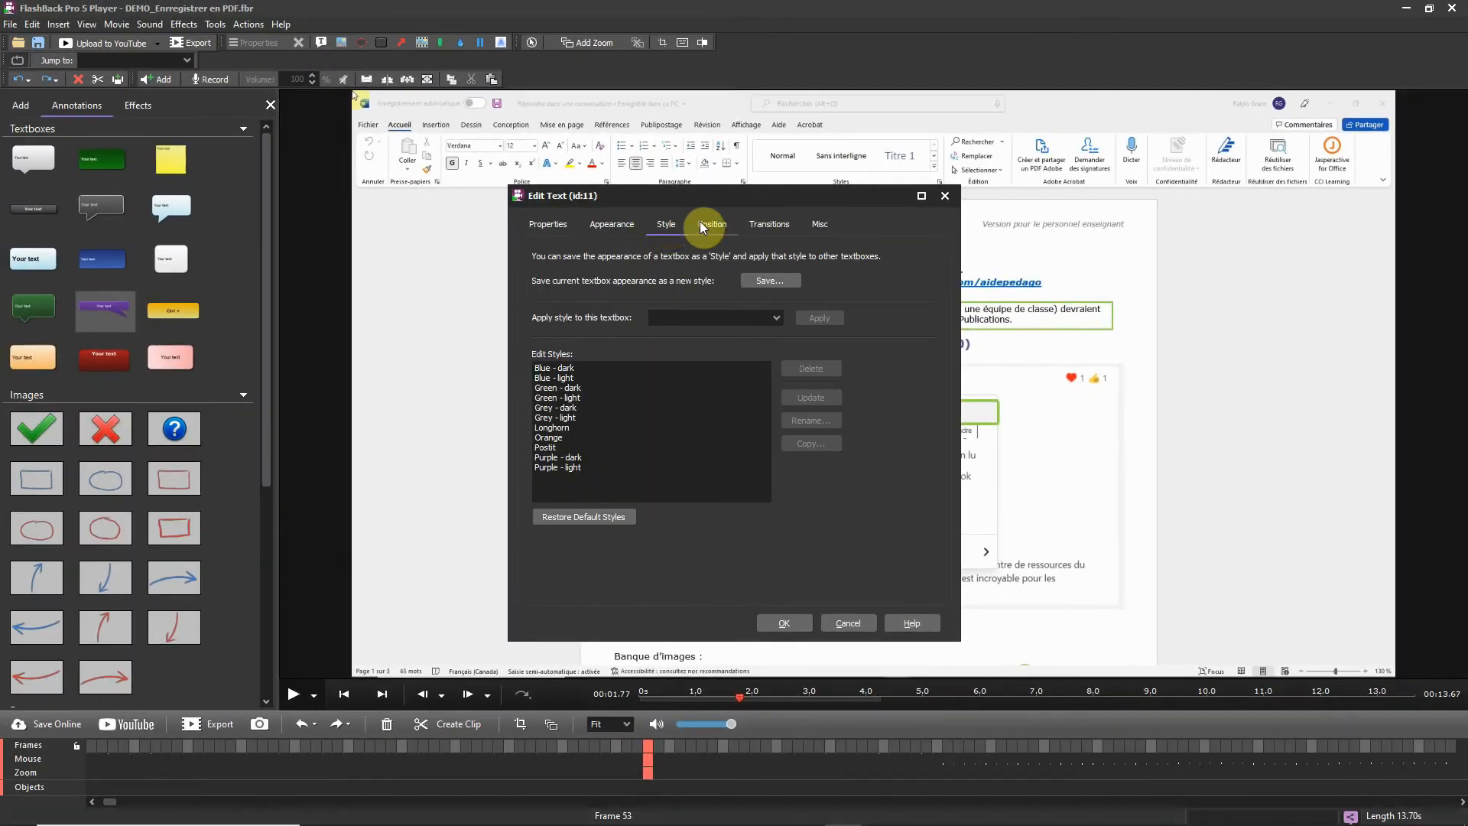
{"action": "left_click", "coordinate": [702, 226]}
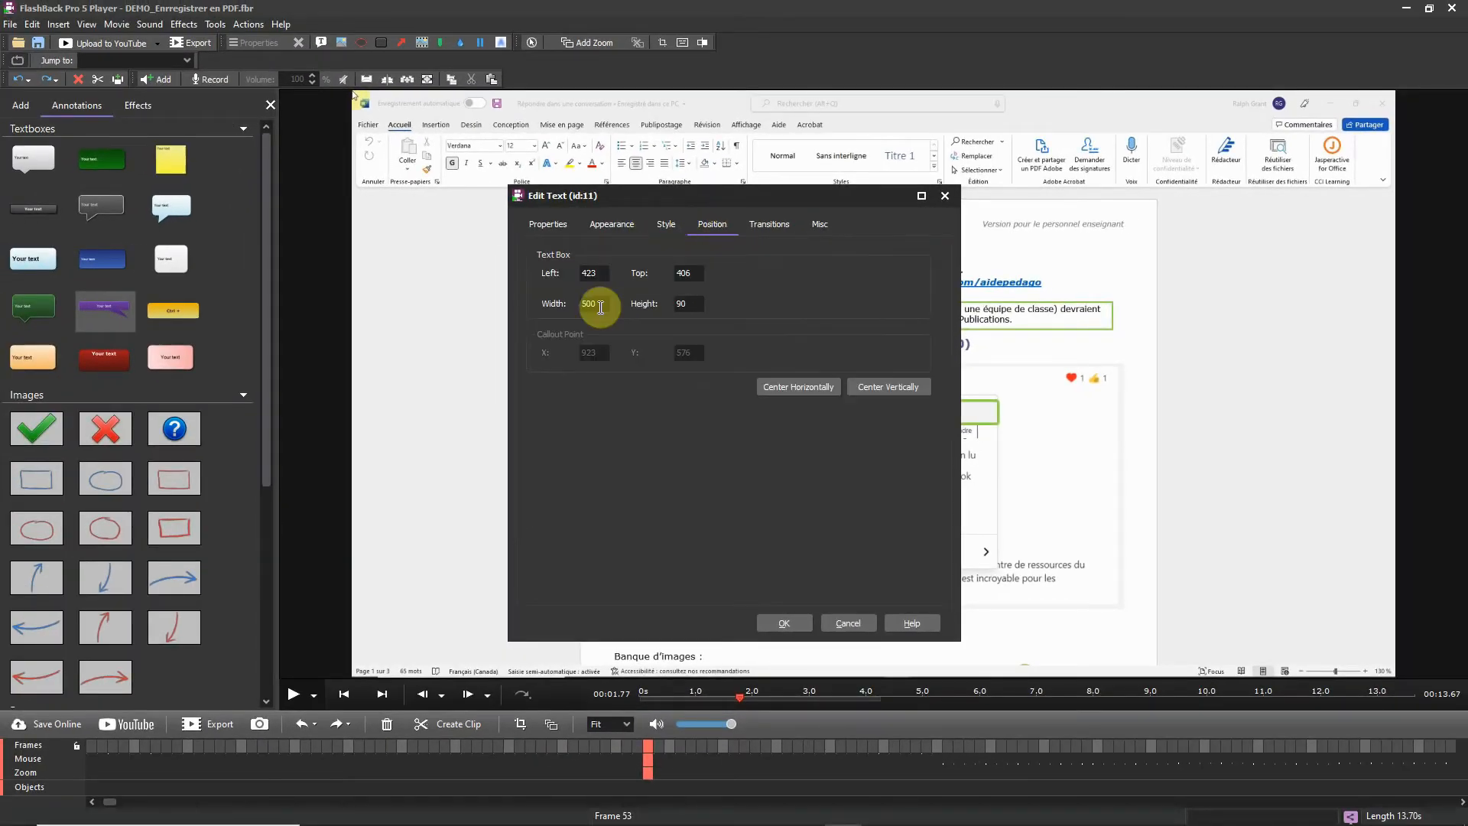
{"action": "double_click", "coordinate": [589, 304]}
{"action": "type", "text": "500"}
{"action": "left_click", "coordinate": [789, 627]}
Step: Try placing the purple "Your text" textbox in the lower-right area of the movie frame
{"action": "left_click_drag", "start_coordinate": [106, 310], "coordinate": [1273, 608]}
{"action": "left_click", "coordinate": [1272, 610]}
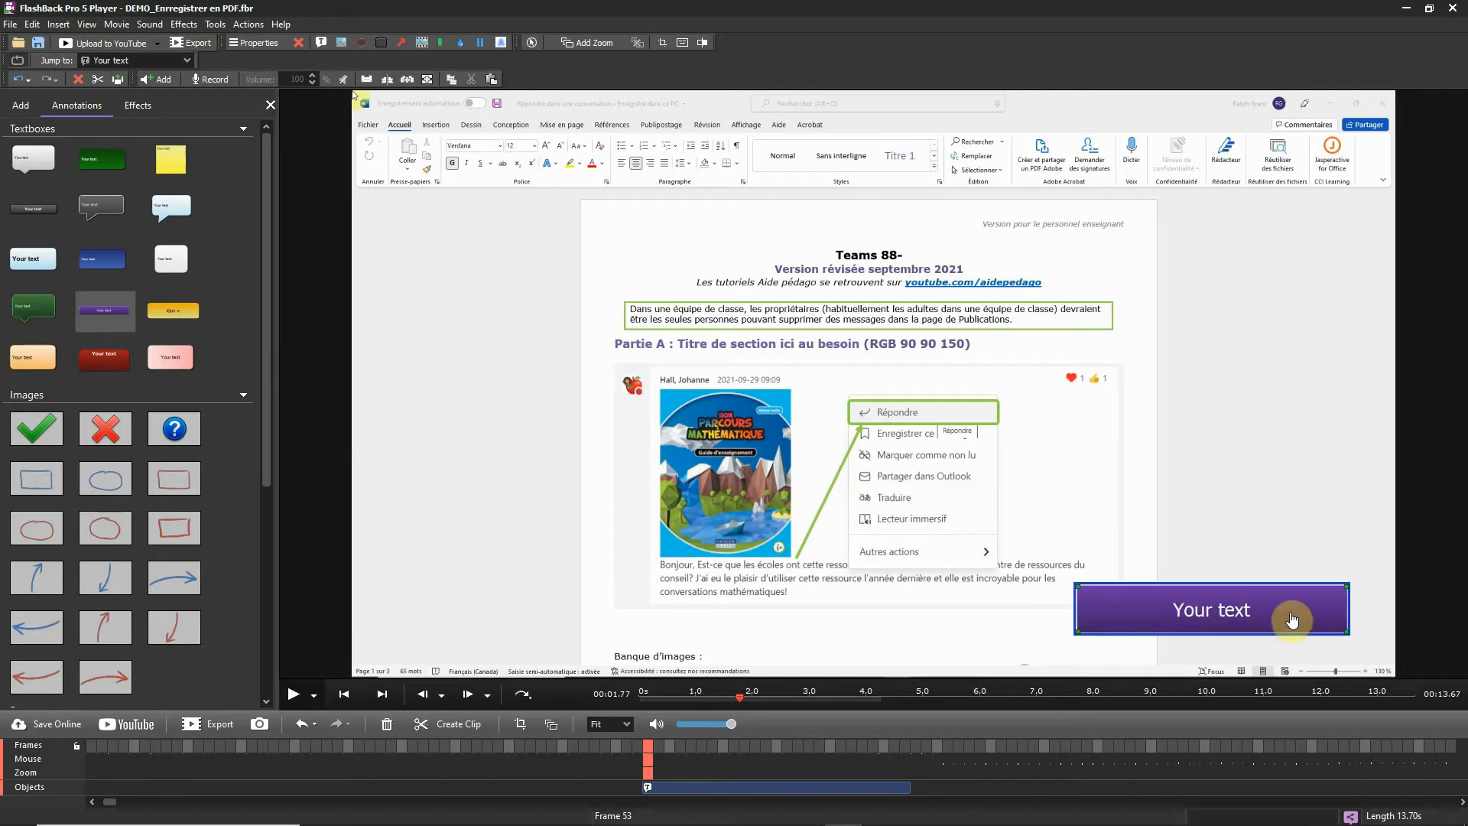
Step: Replace the purple textbox preset's text with "Cliquer pour continuer"
{"action": "double_click", "coordinate": [1229, 629]}
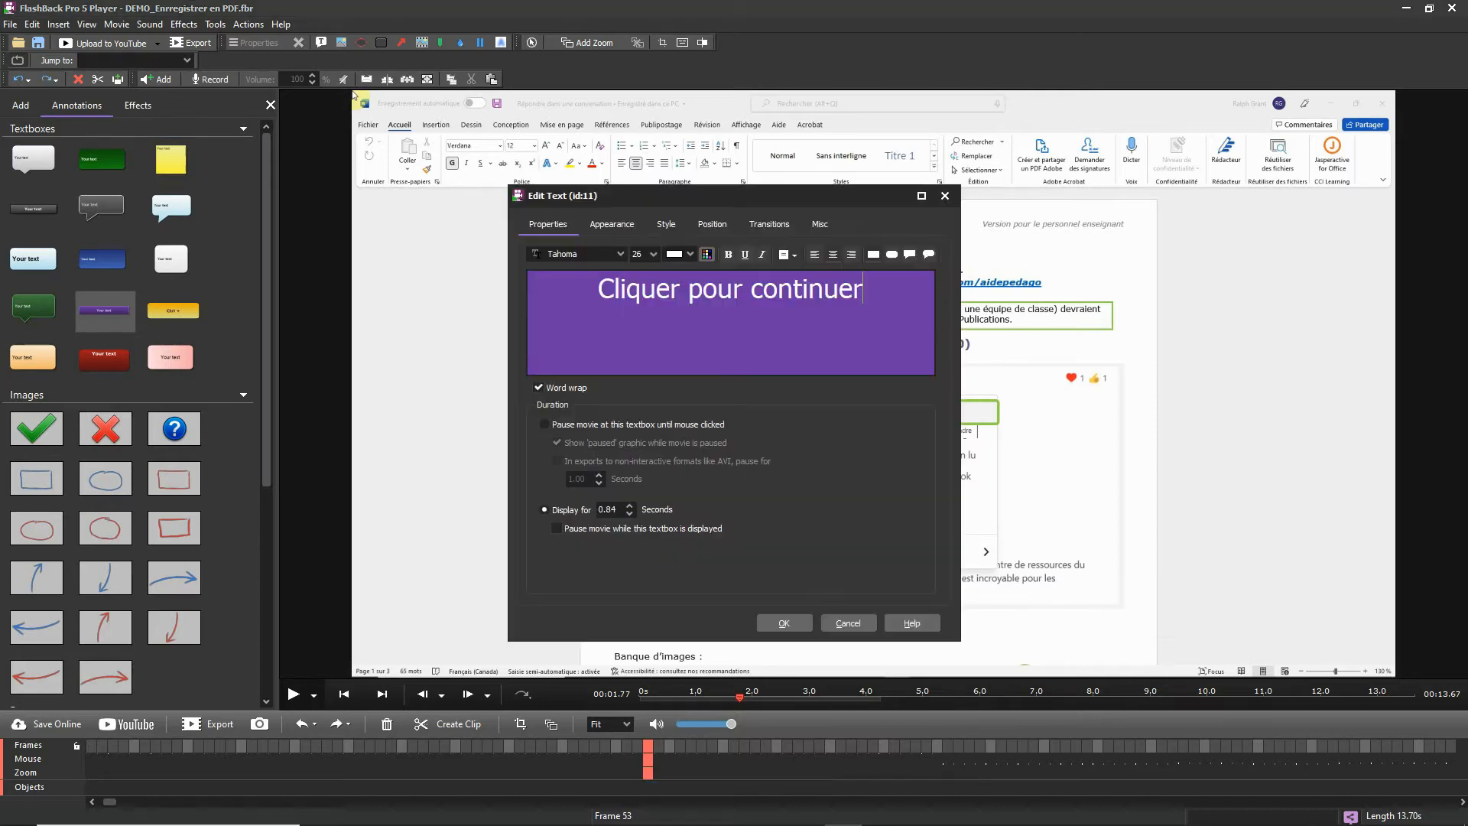
{"action": "left_click", "coordinate": [784, 622]}
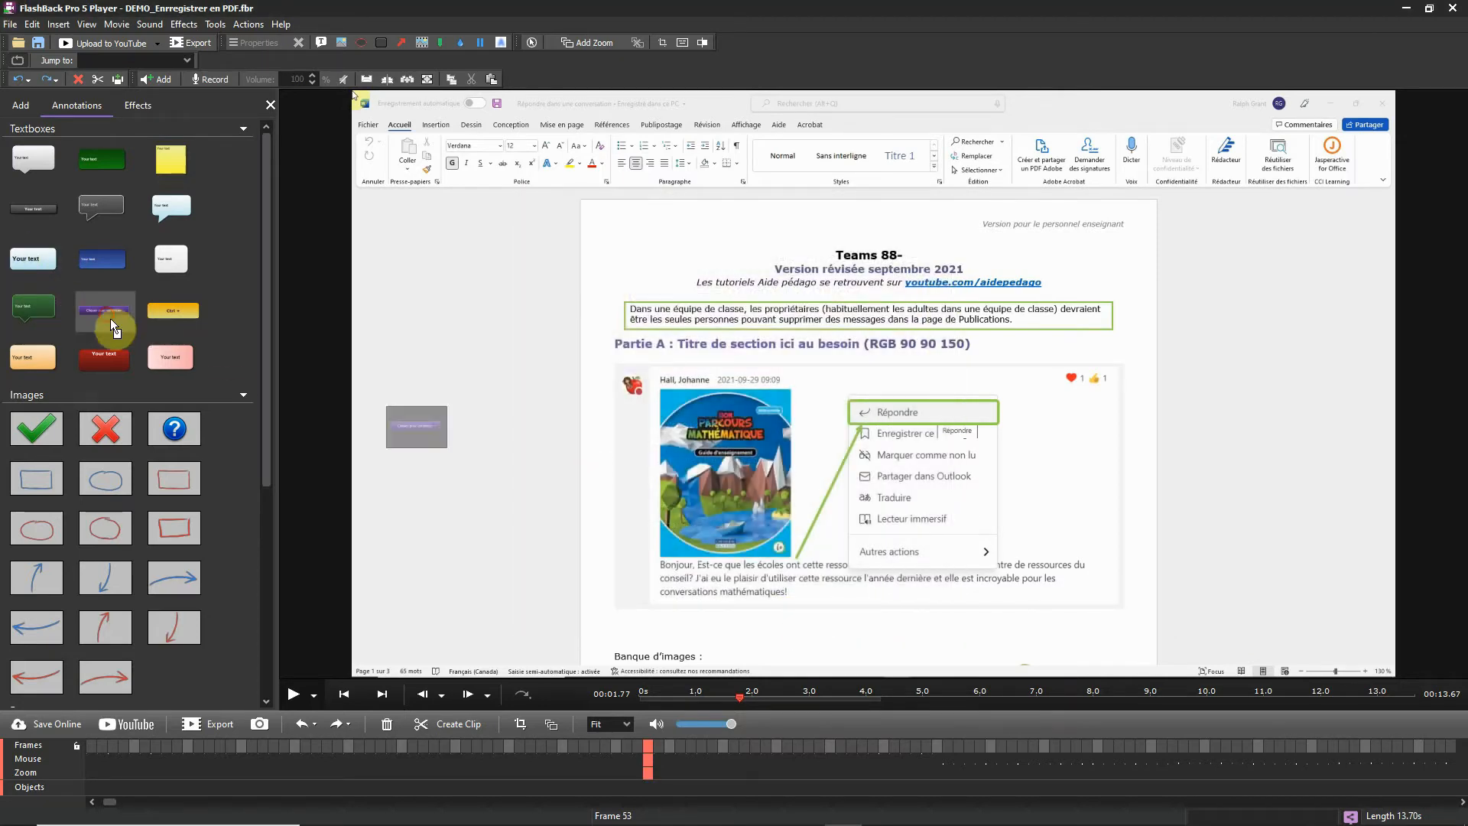
Step: Try placing the purple "Cliquer pour continuer" textbox on the movie frame and undo the placement
{"action": "left_click_drag", "start_coordinate": [111, 319], "coordinate": [1117, 485]}
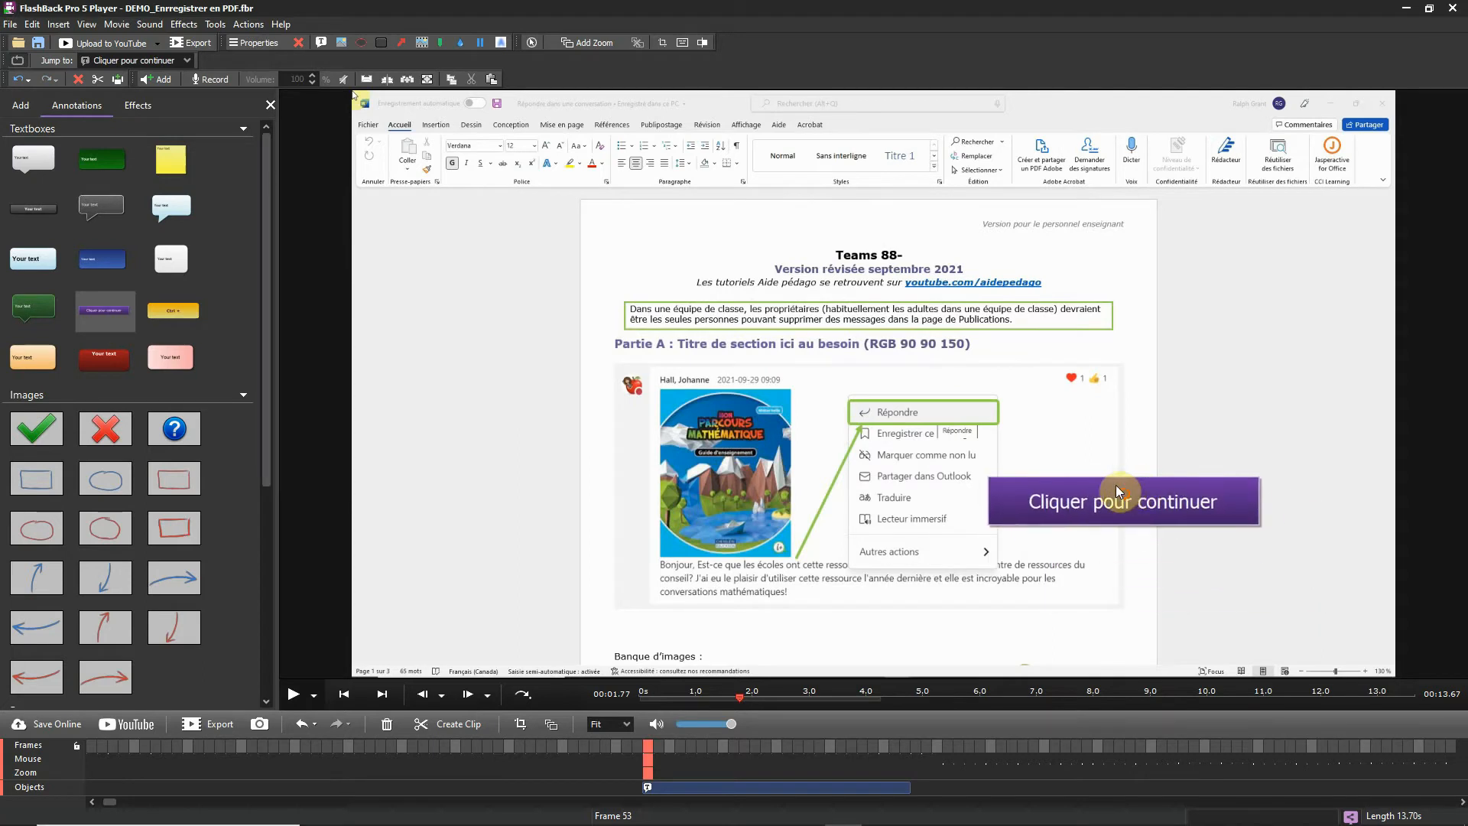
{"action": "key", "text": "ctrl+z"}
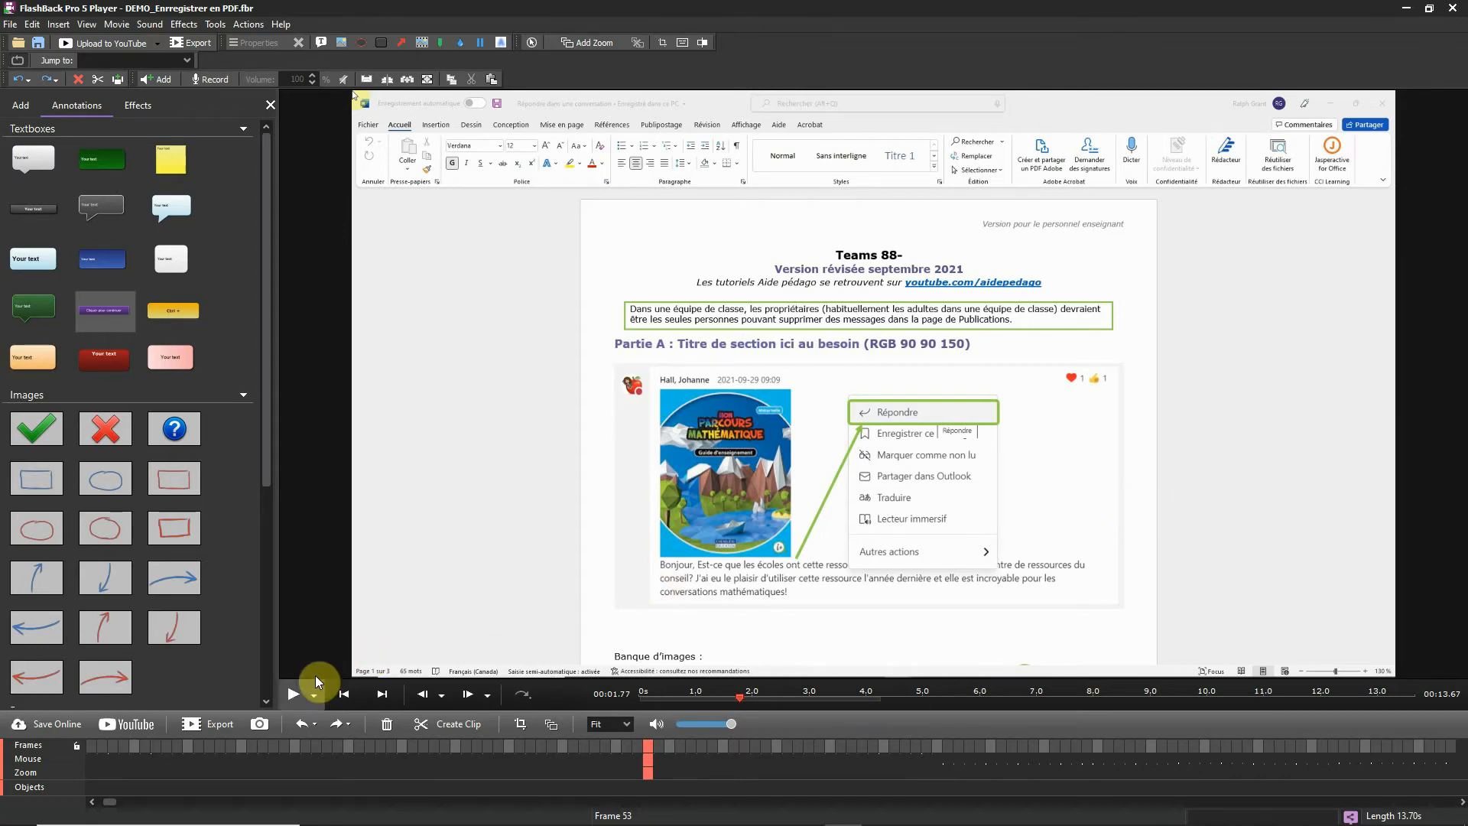
Step: Play the movie briefly, pause it, and select frame 145, where the recorded pointer rests on Word's Fichier tab
{"action": "left_click", "coordinate": [294, 698]}
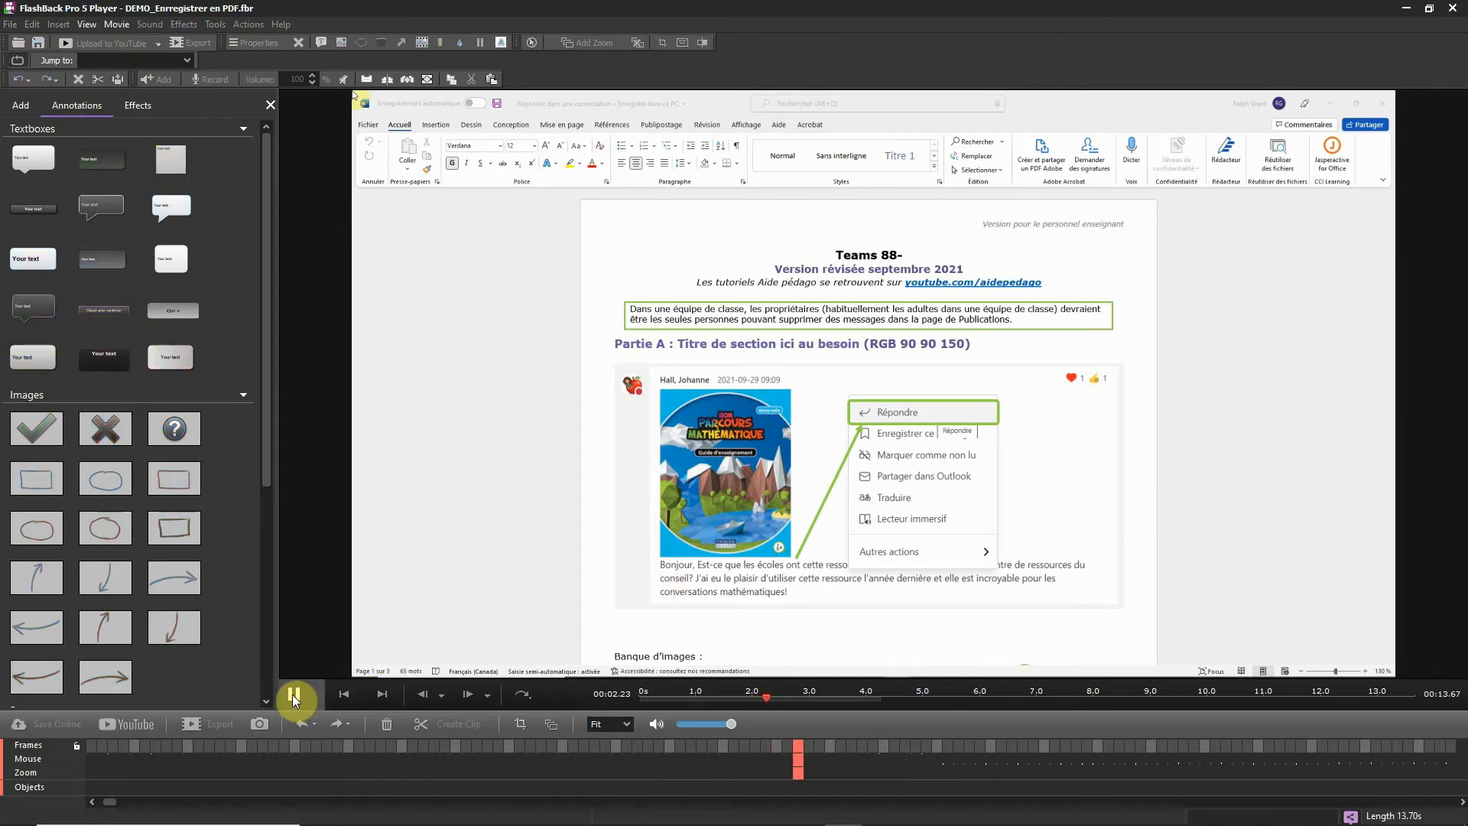
{"action": "left_click", "coordinate": [292, 694]}
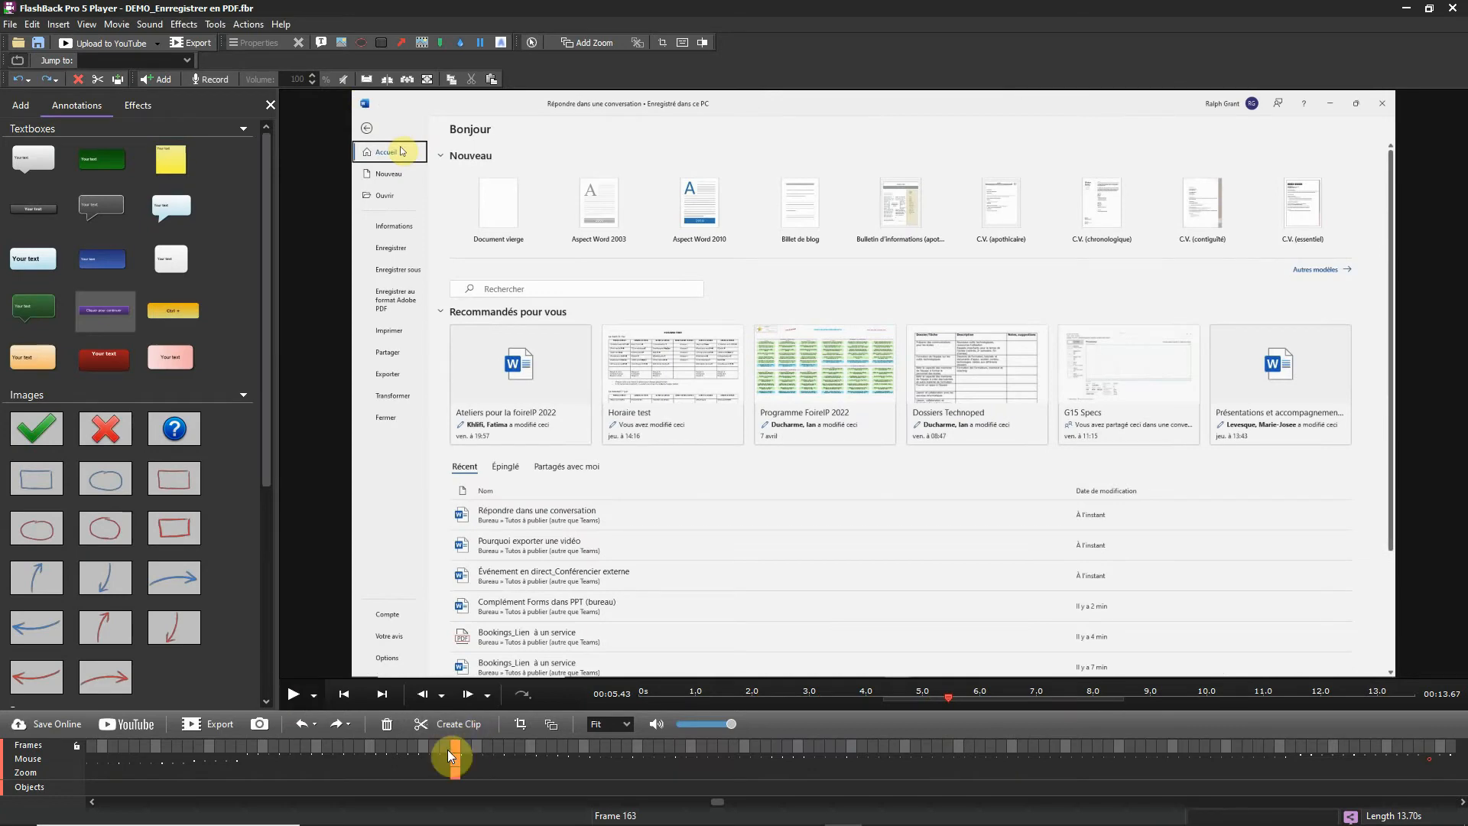
{"action": "mouse_move", "coordinate": [454, 750]}
{"action": "left_mouse_down"}
{"action": "mouse_move", "coordinate": [205, 747]}
{"action": "mouse_move", "coordinate": [470, 754]}
{"action": "left_mouse_up"}
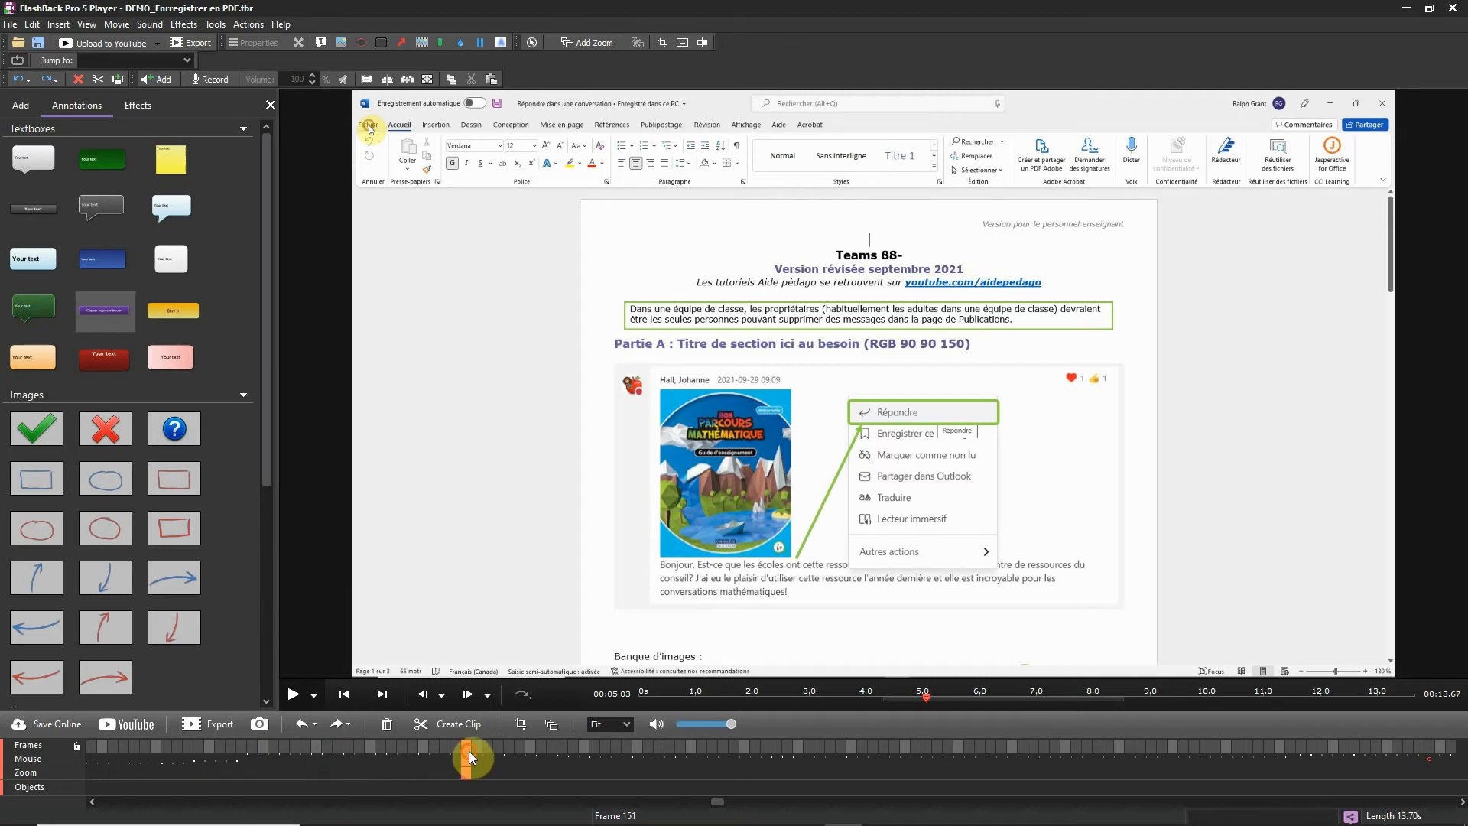
{"action": "mouse_move", "coordinate": [245, 755]}
{"action": "left_mouse_down"}
{"action": "mouse_move", "coordinate": [227, 757]}
{"action": "mouse_move", "coordinate": [358, 759]}
{"action": "mouse_move", "coordinate": [245, 759]}
{"action": "mouse_move", "coordinate": [260, 760]}
{"action": "left_mouse_up"}
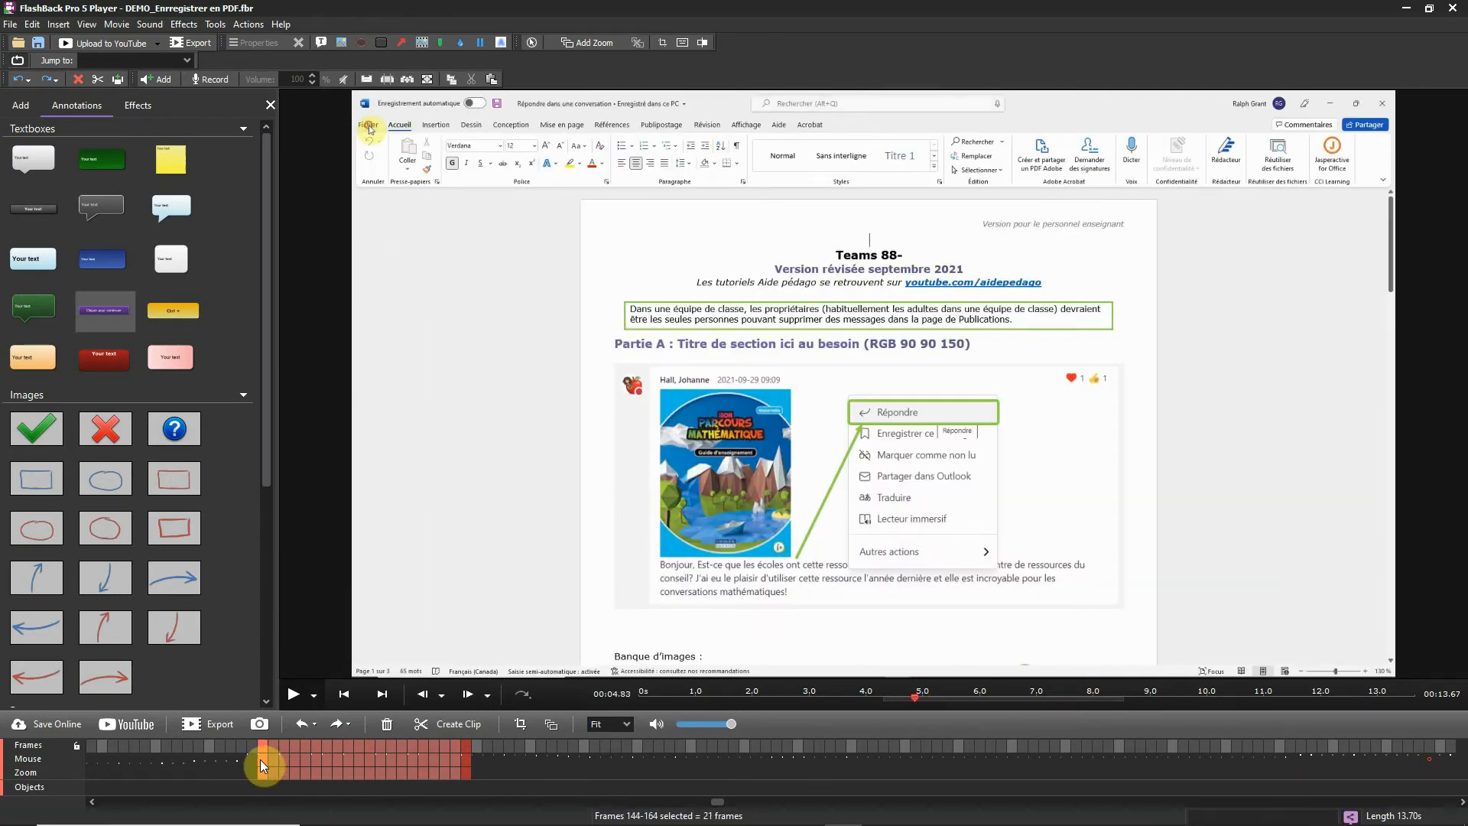
{"action": "left_click", "coordinate": [260, 759]}
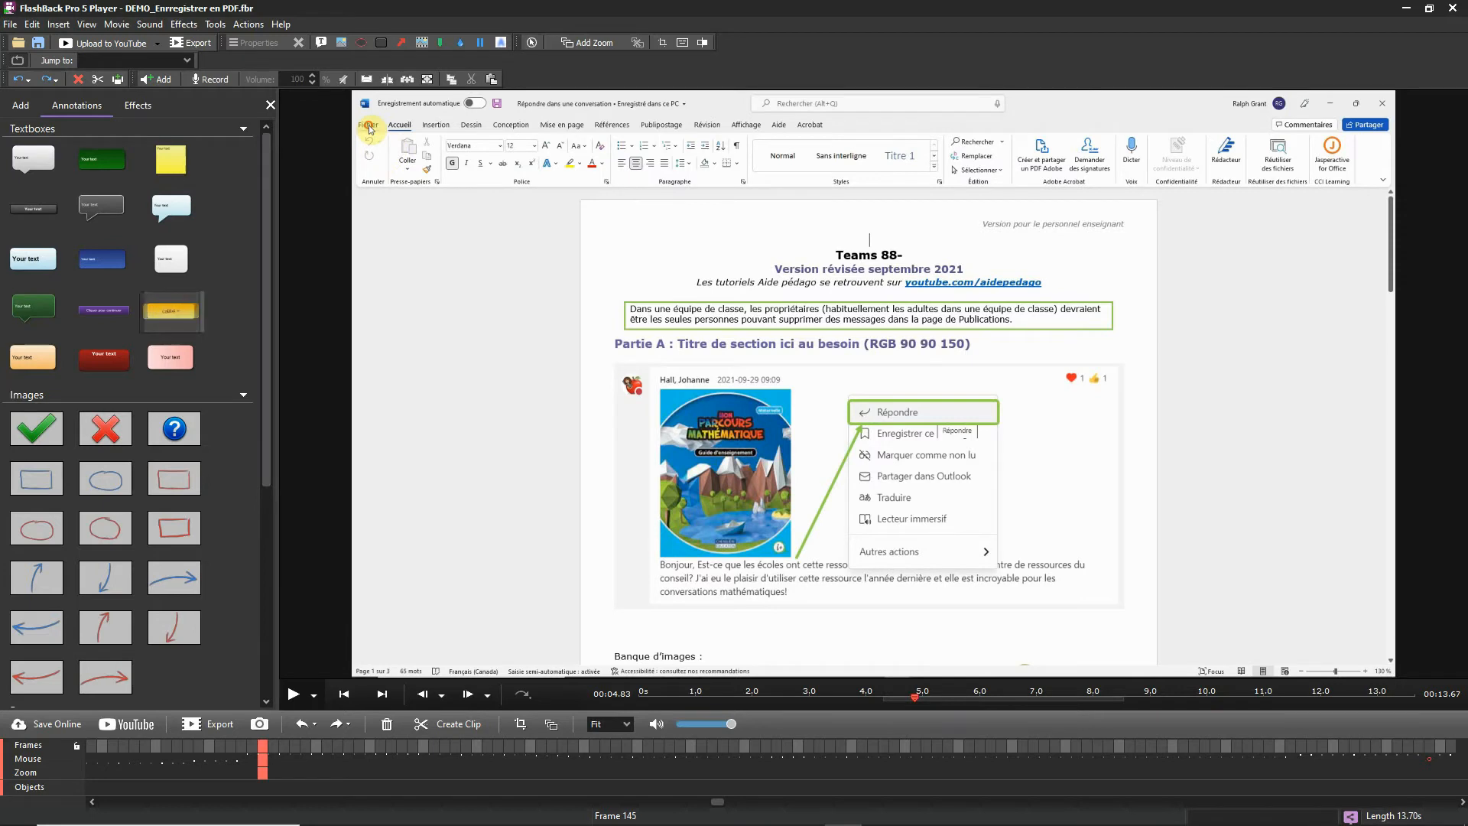
Step: Add the orange callout at frame 145, point its tip at Word's Fichier tab and set its text to "Cliquer sur Fichier"
{"action": "left_click_drag", "start_coordinate": [171, 308], "coordinate": [862, 387]}
{"action": "left_click_drag", "start_coordinate": [664, 443], "coordinate": [381, 128]}
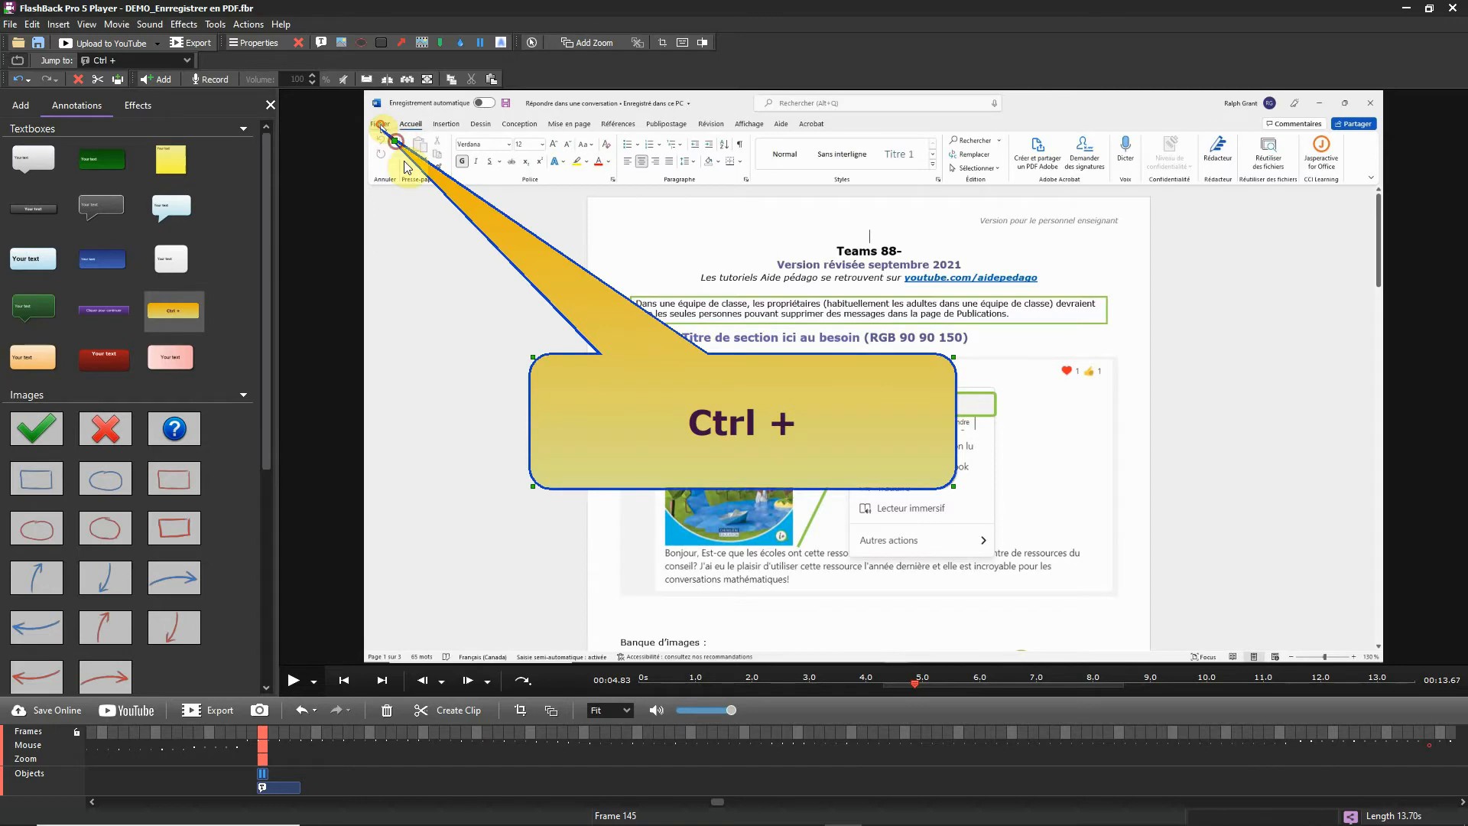
{"action": "double_click", "coordinate": [791, 423]}
{"action": "type", "text": "Cliquer sur Fichier"}
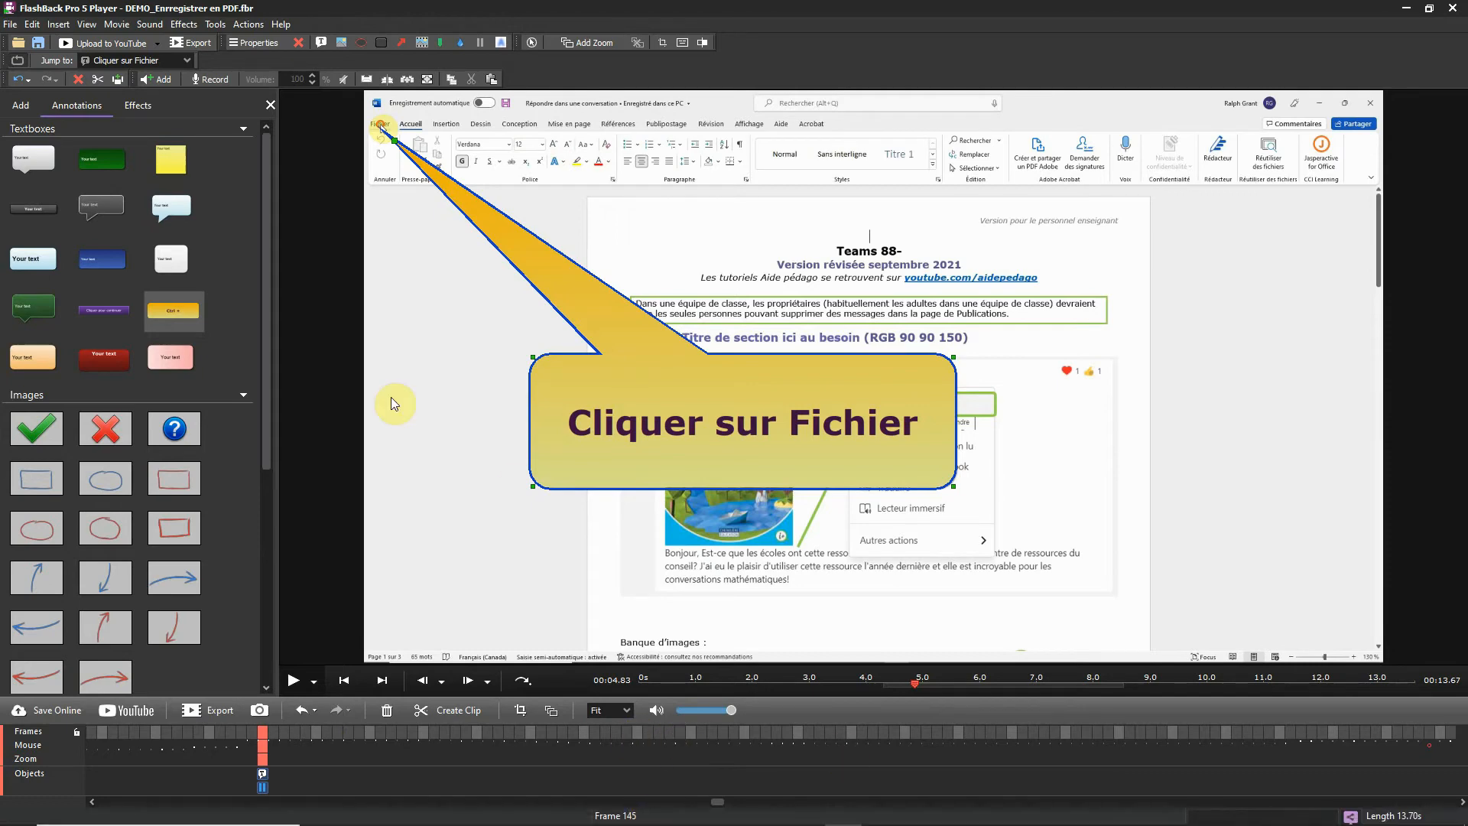
Step: Add the purple "Cliquer pour continuer" textbox at frame 145 in the lower-right corner of the movie frame
{"action": "mouse_move", "coordinate": [102, 310]}
{"action": "left_mouse_down"}
{"action": "mouse_move", "coordinate": [466, 554]}
{"action": "mouse_move", "coordinate": [1179, 627]}
{"action": "left_mouse_up"}
{"action": "left_click_drag", "start_coordinate": [1236, 581], "coordinate": [1228, 583]}
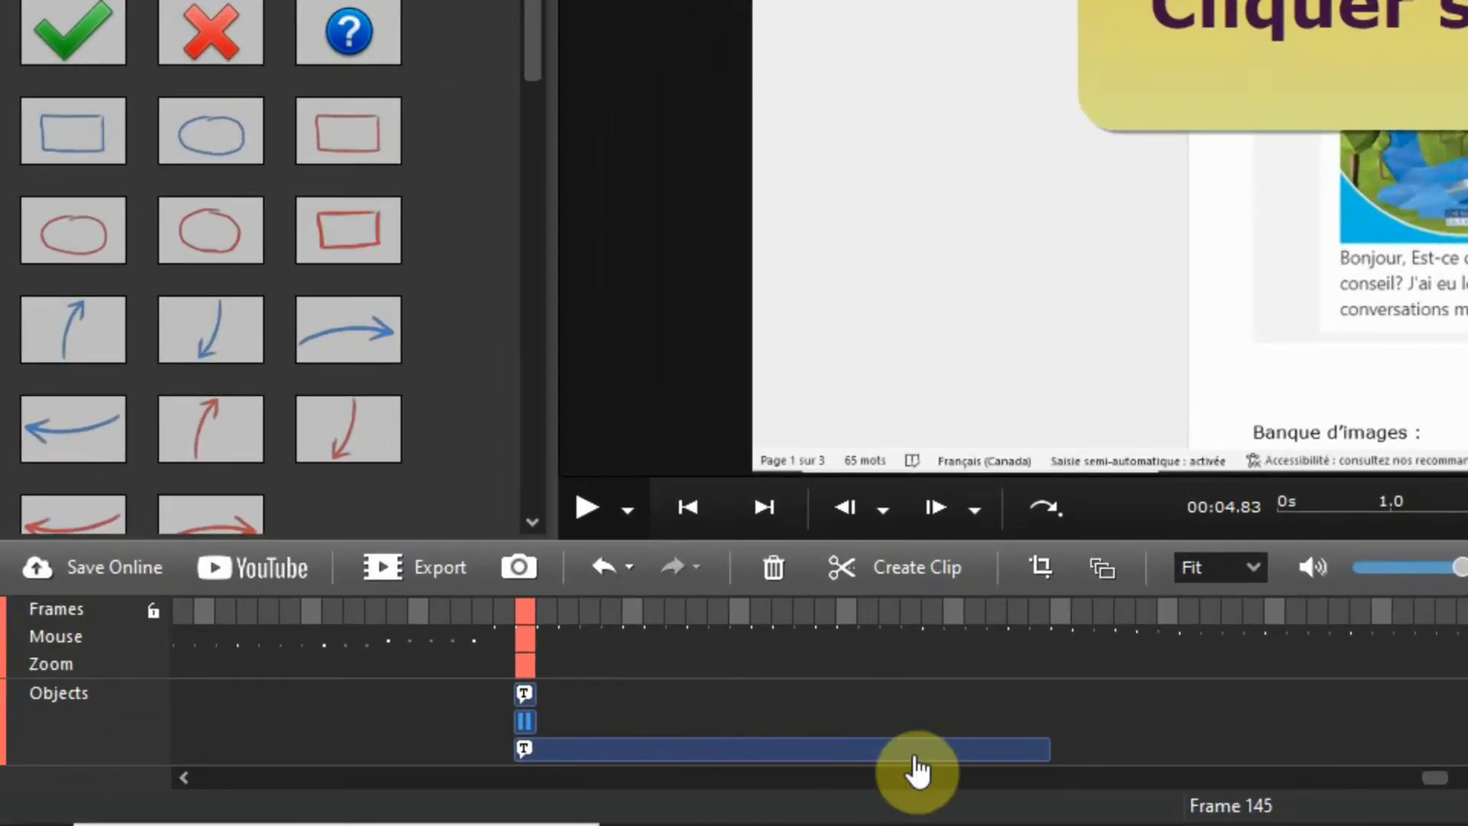
Step: Delete the purple "Cliquer pour continuer" textbox object from the timeline, keeping the orange callout at frame 145
{"action": "left_click_drag", "start_coordinate": [915, 757], "coordinate": [932, 754]}
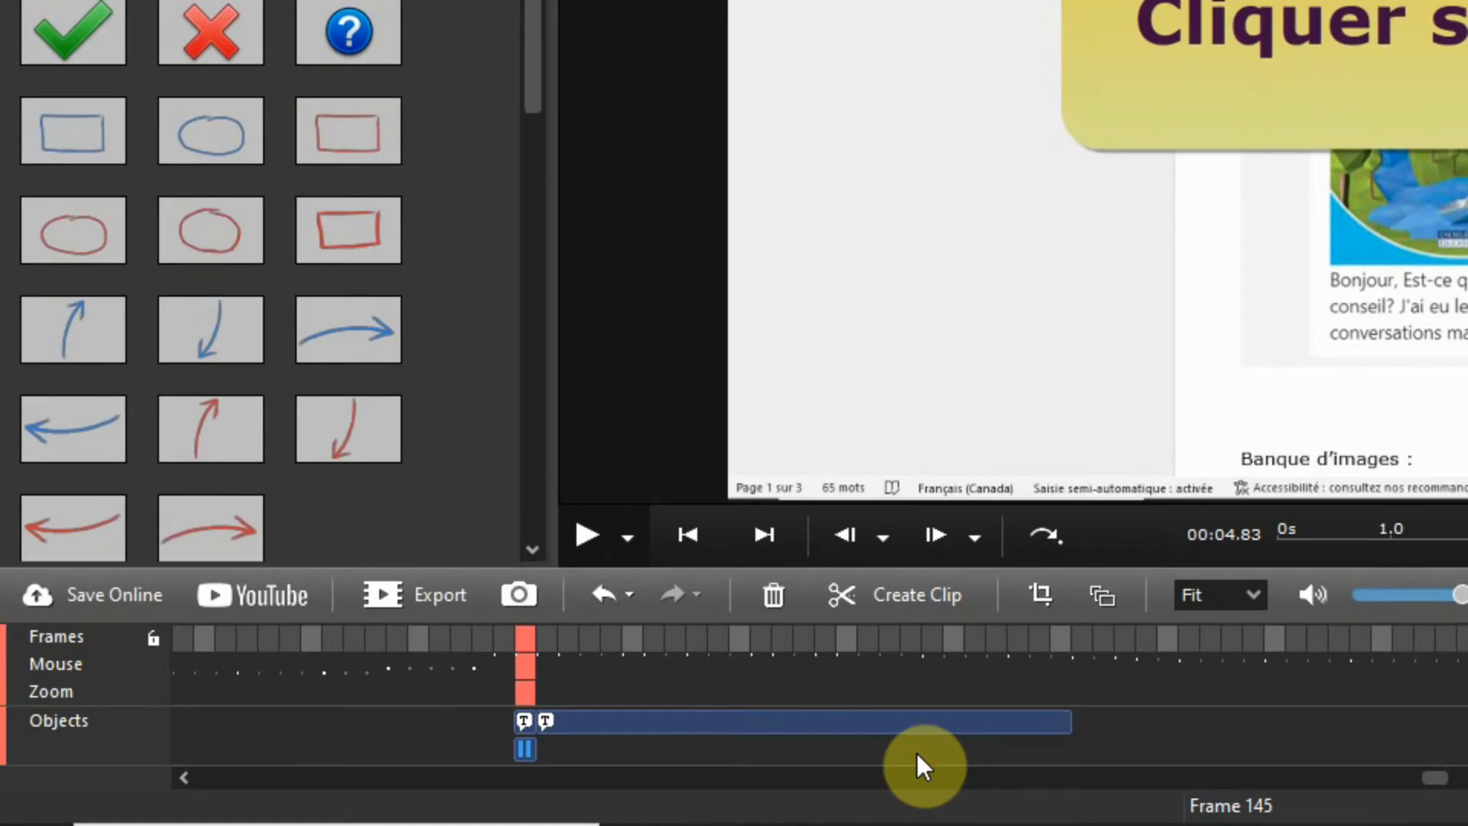
{"action": "right_click", "coordinate": [888, 722]}
{"action": "left_click", "coordinate": [958, 696]}
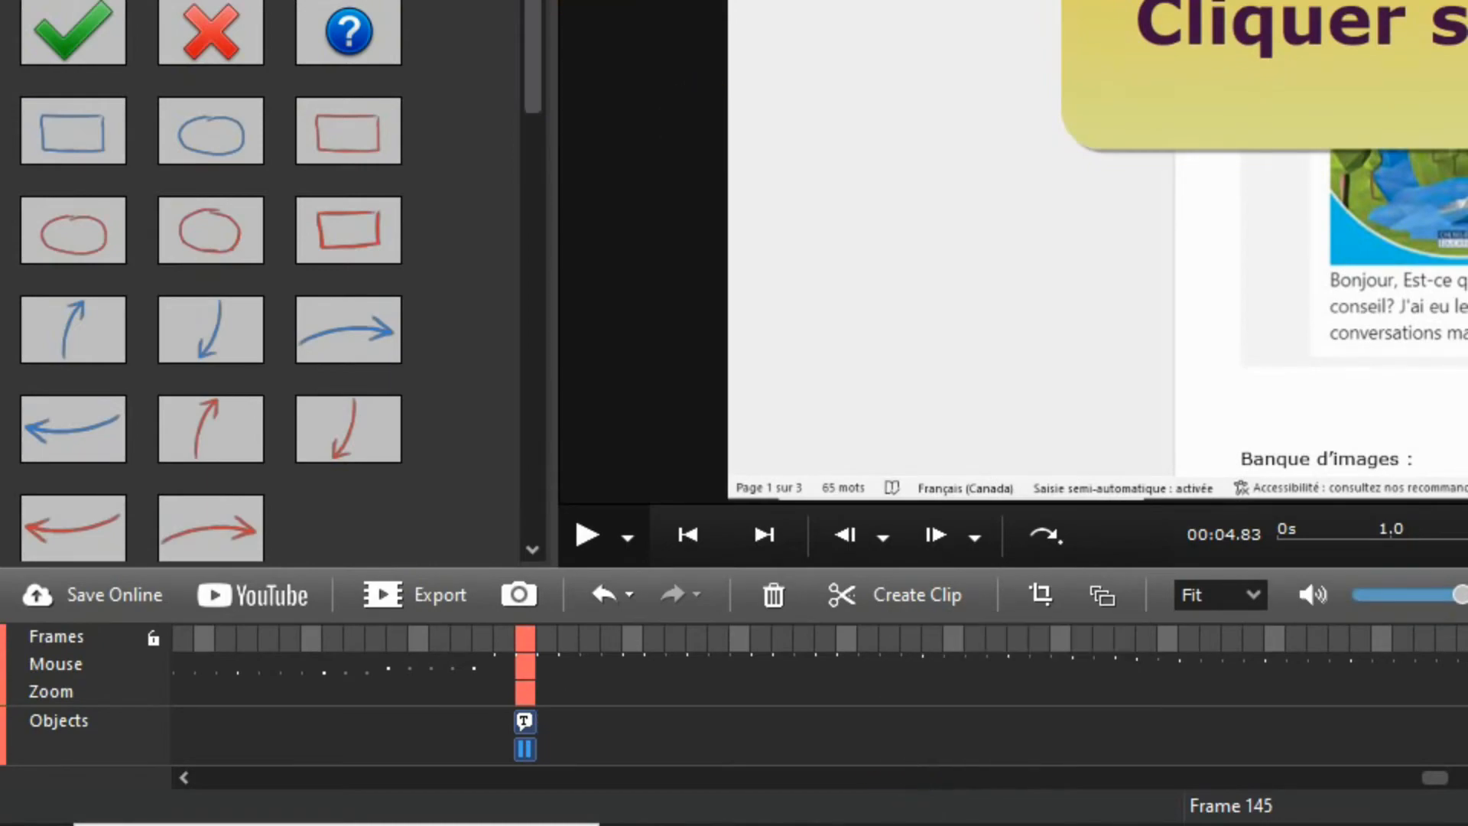
Step: Set the purple "Cliquer pour continuer" preset to pause the movie until mouse clicked and place it in the movie's lower-right corner at frame 145
{"action": "double_click", "coordinate": [105, 311]}
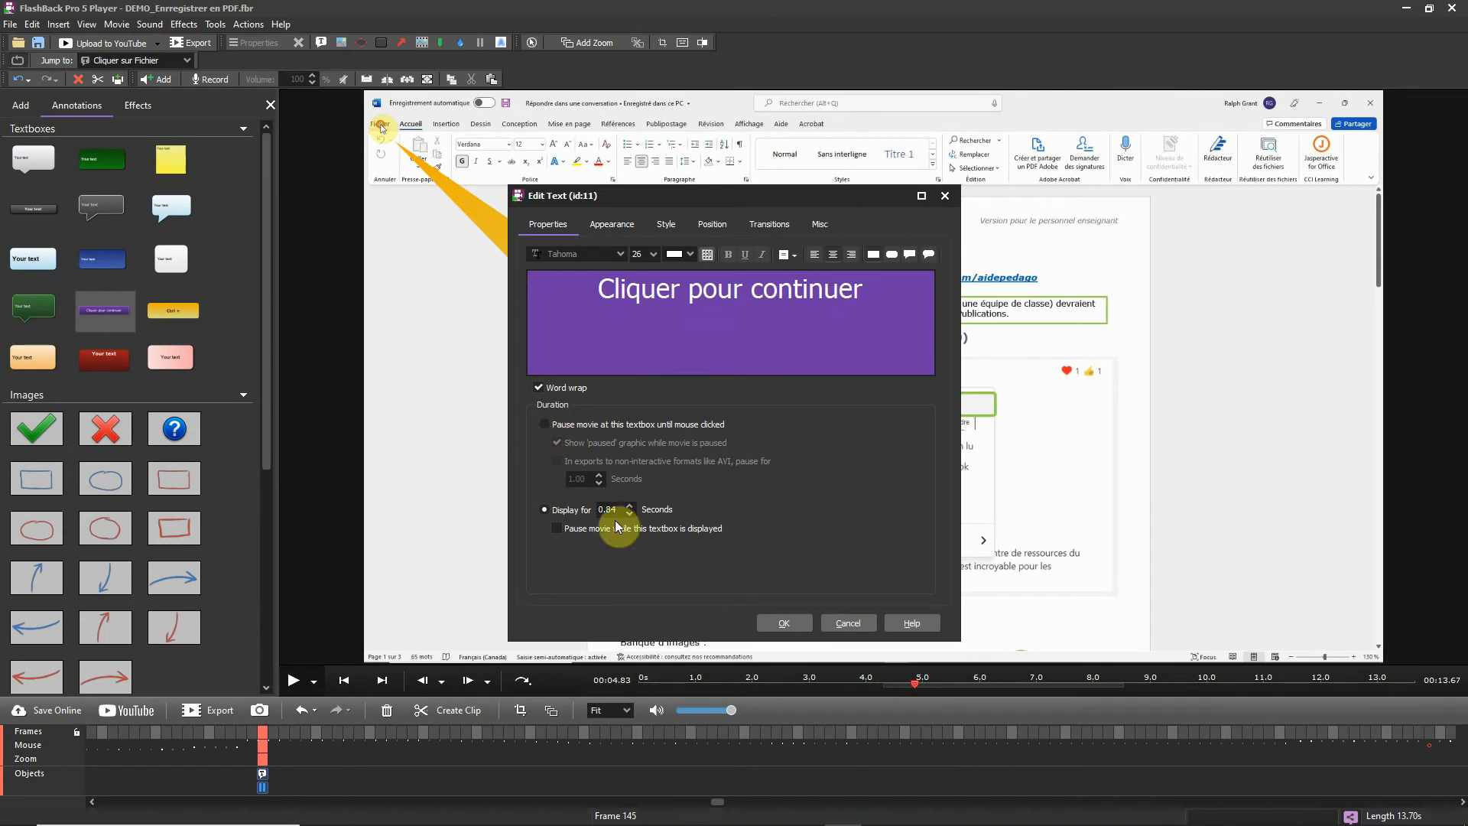
{"action": "left_click", "coordinate": [639, 425]}
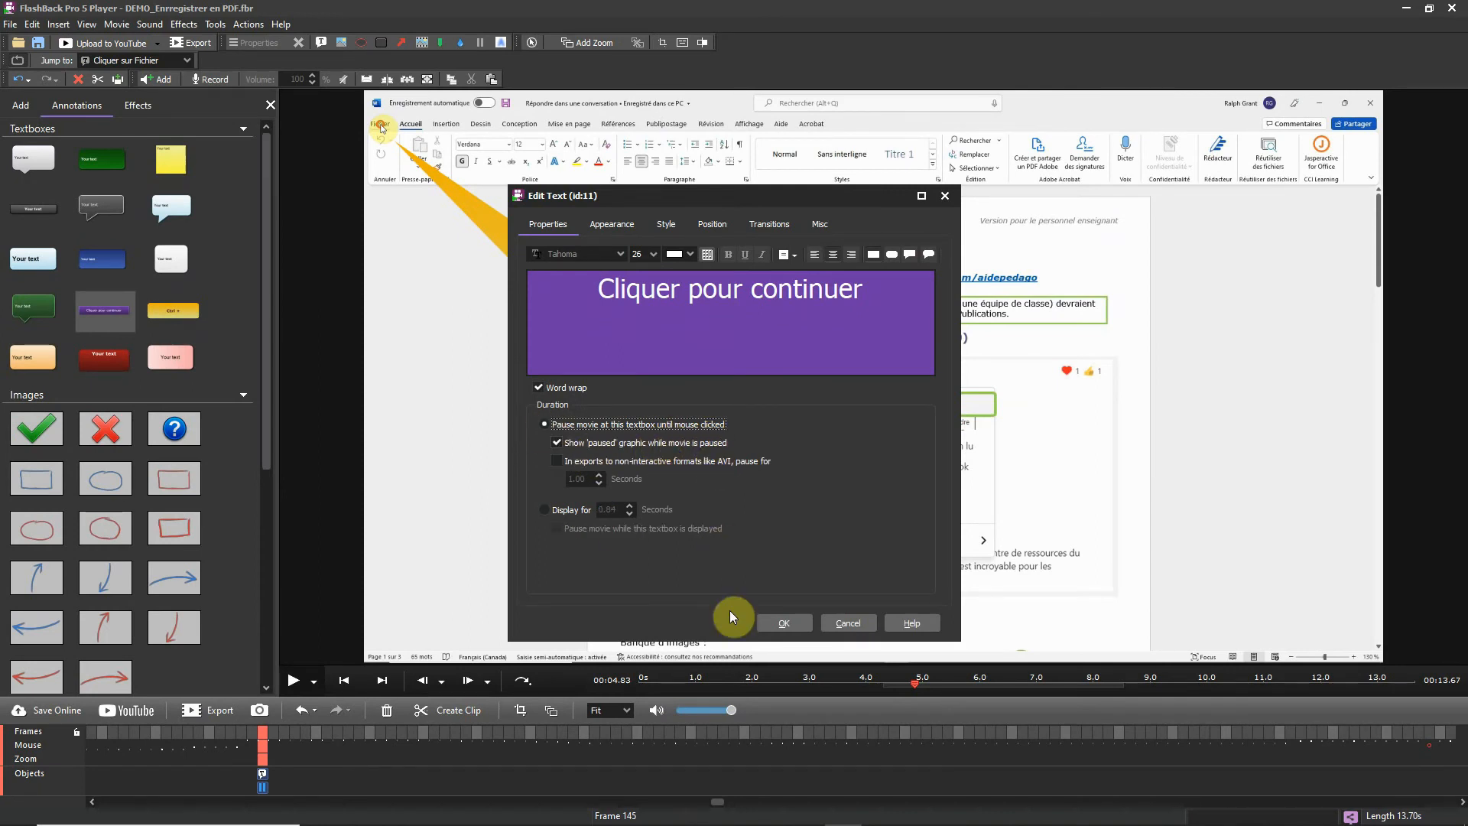
{"action": "left_click", "coordinate": [784, 623]}
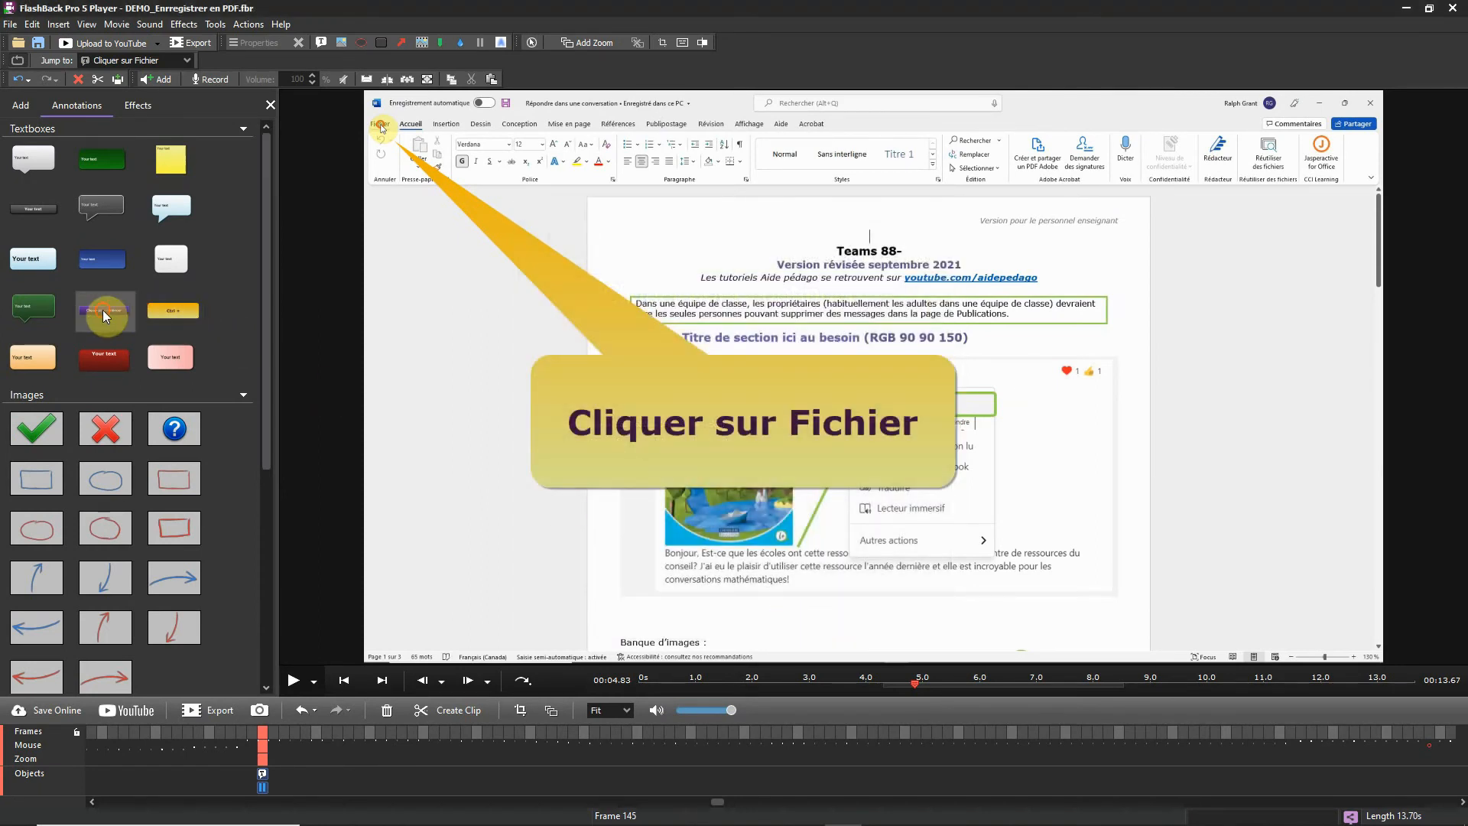
{"action": "left_click_drag", "start_coordinate": [102, 309], "coordinate": [1220, 583]}
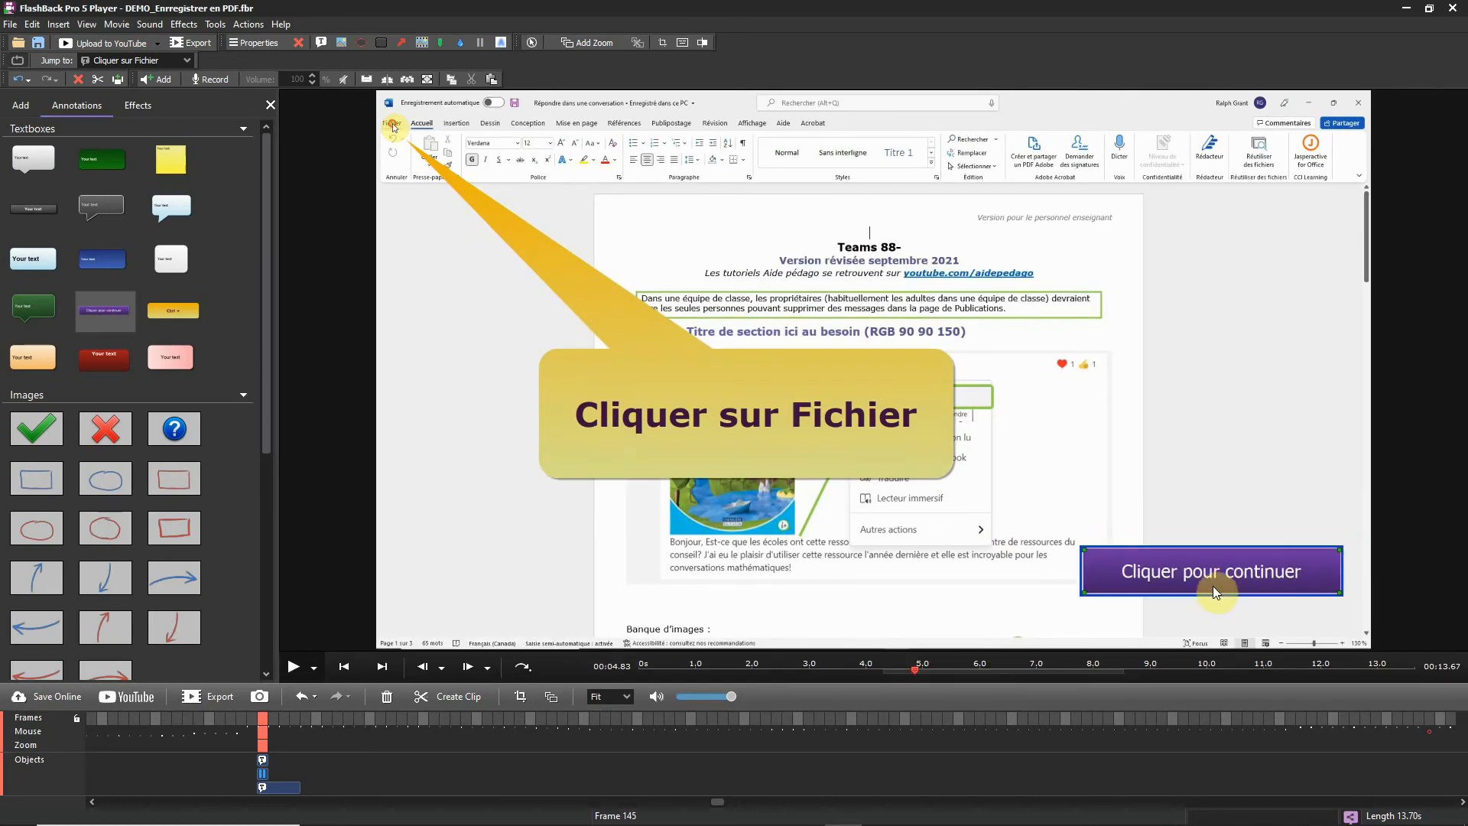
{"action": "left_click", "coordinate": [284, 786]}
Step: Play the movie from frame 69 and resume it when it pauses at the "Cliquer sur Fichier" callout
{"action": "left_click", "coordinate": [142, 802]}
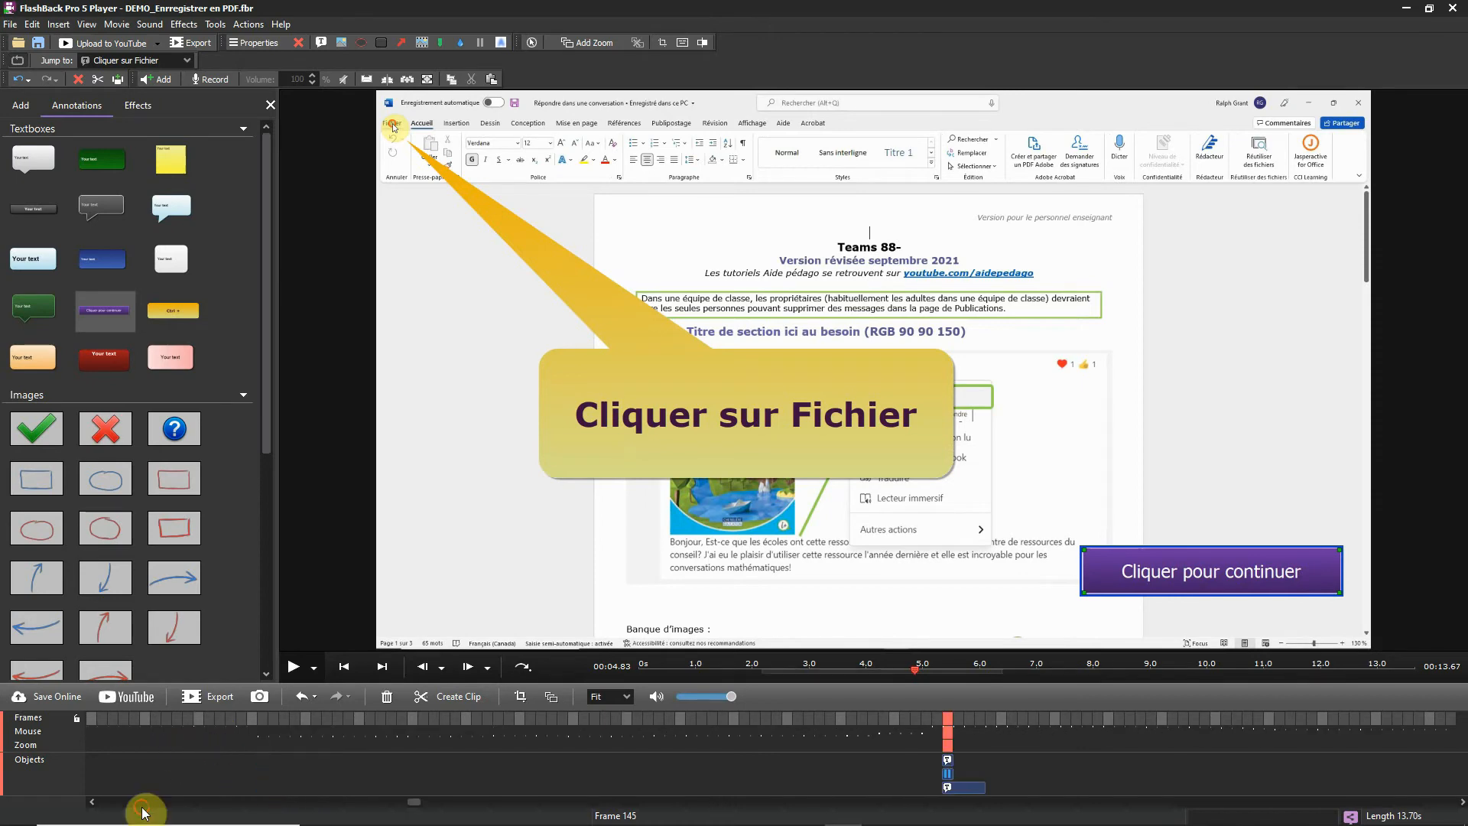
{"action": "left_click", "coordinate": [136, 718]}
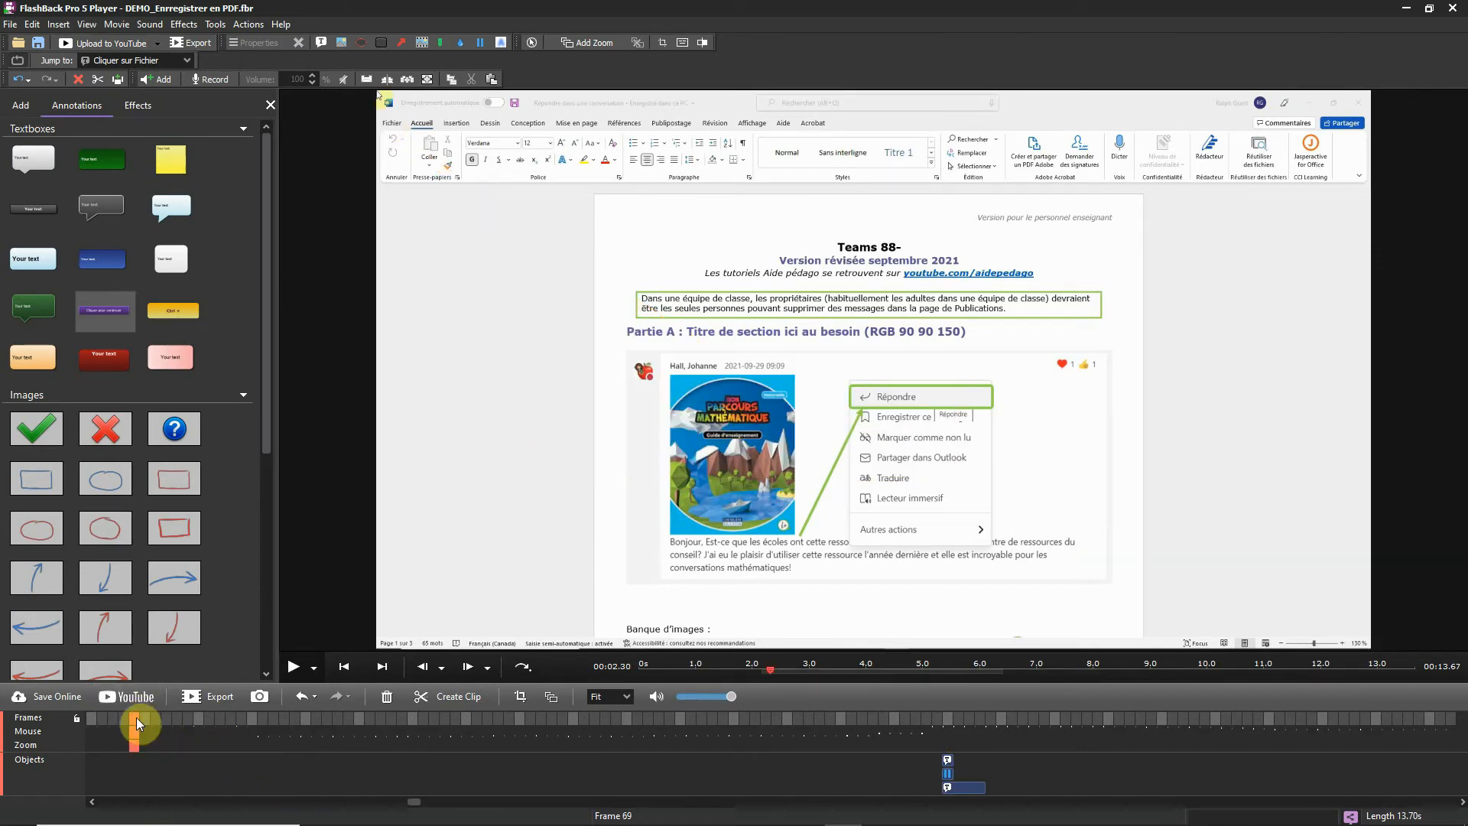
{"action": "left_click", "coordinate": [295, 667]}
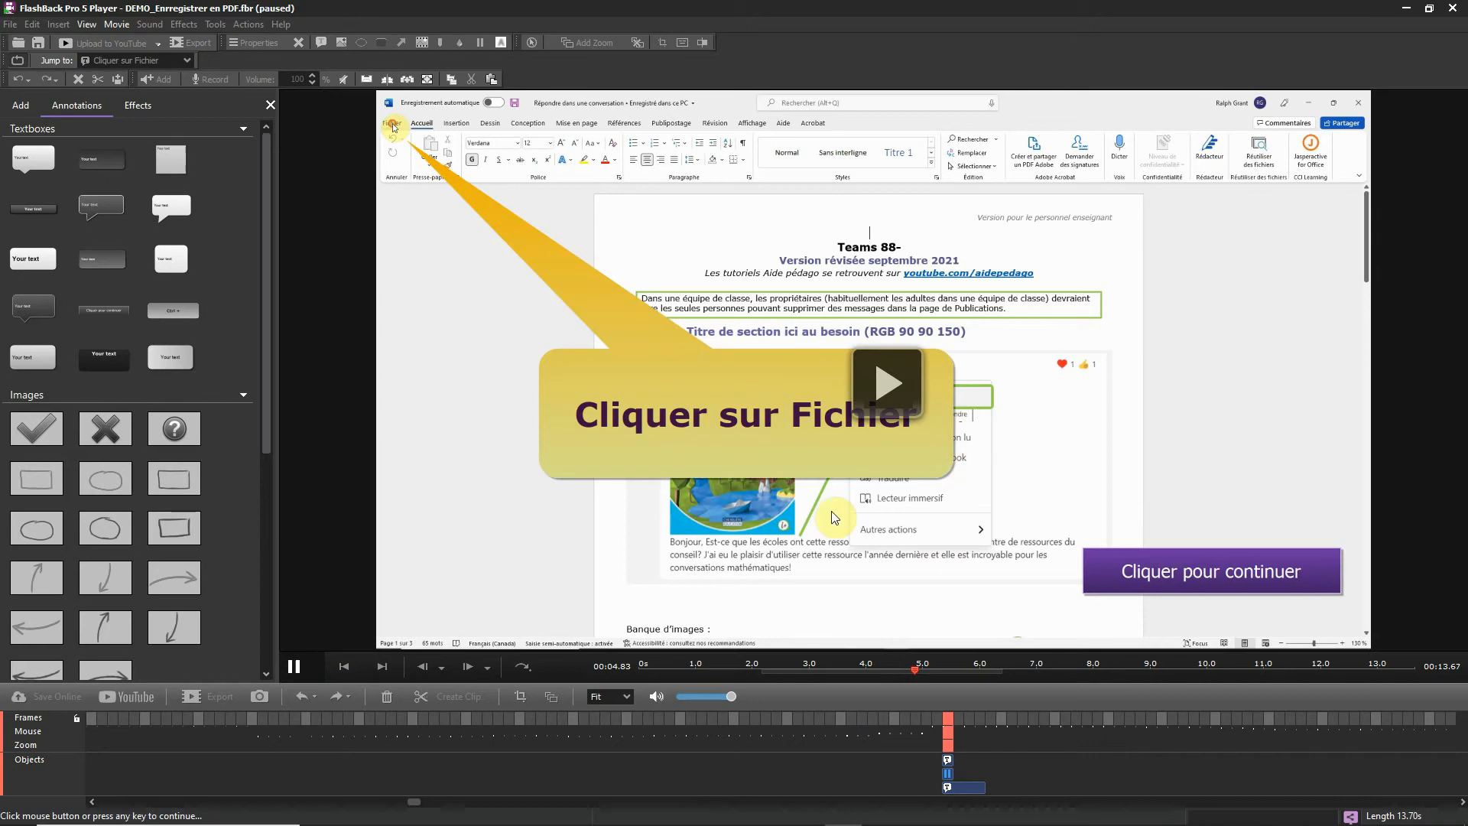
{"action": "left_click", "coordinate": [1071, 329]}
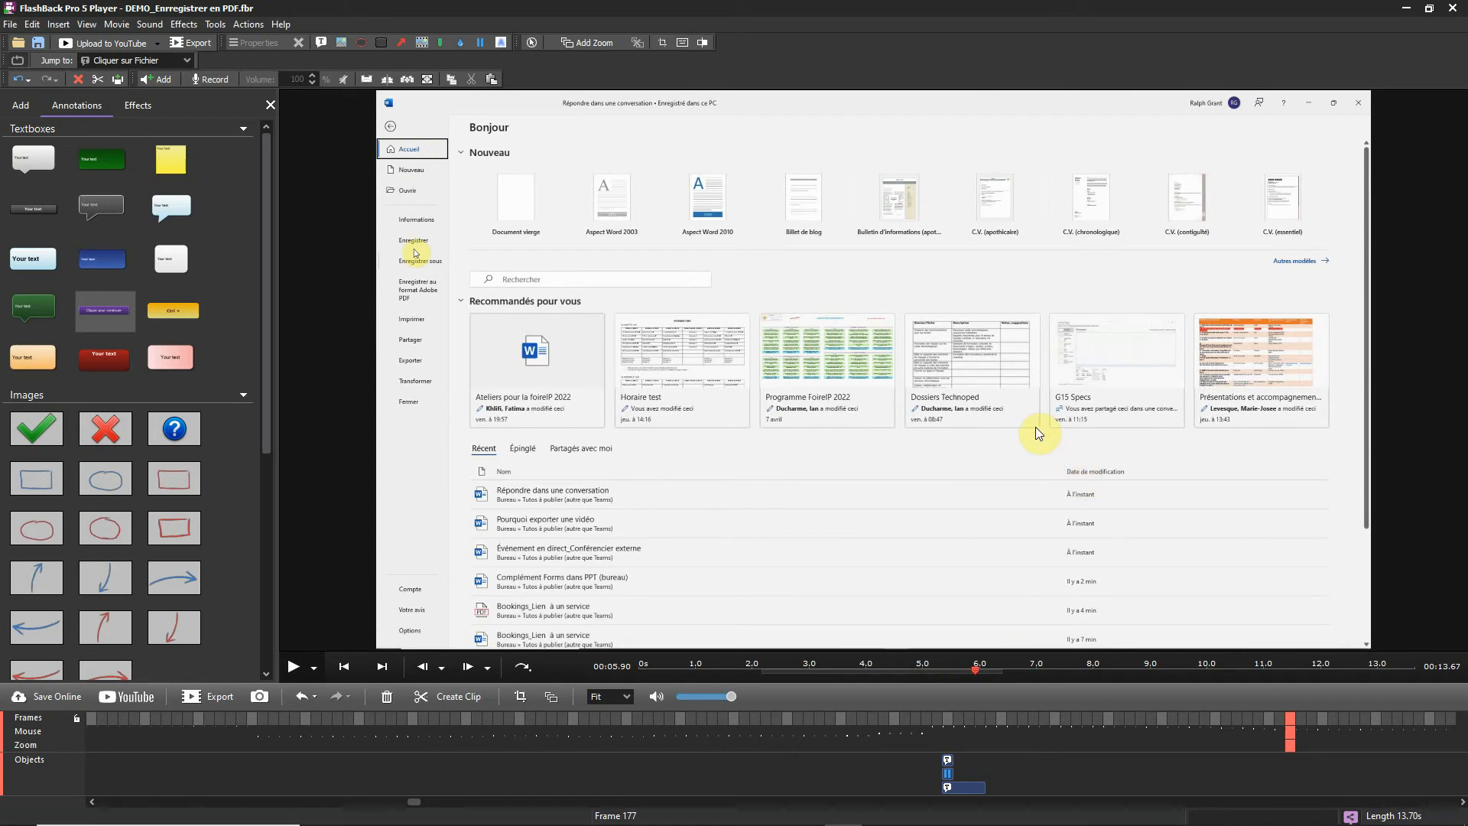
Step: Export the movie as a Standalone EXE named "DEMO_Enrregistrer en PDF" in the 04 BB FlashBack folder
{"action": "left_click", "coordinate": [10, 25]}
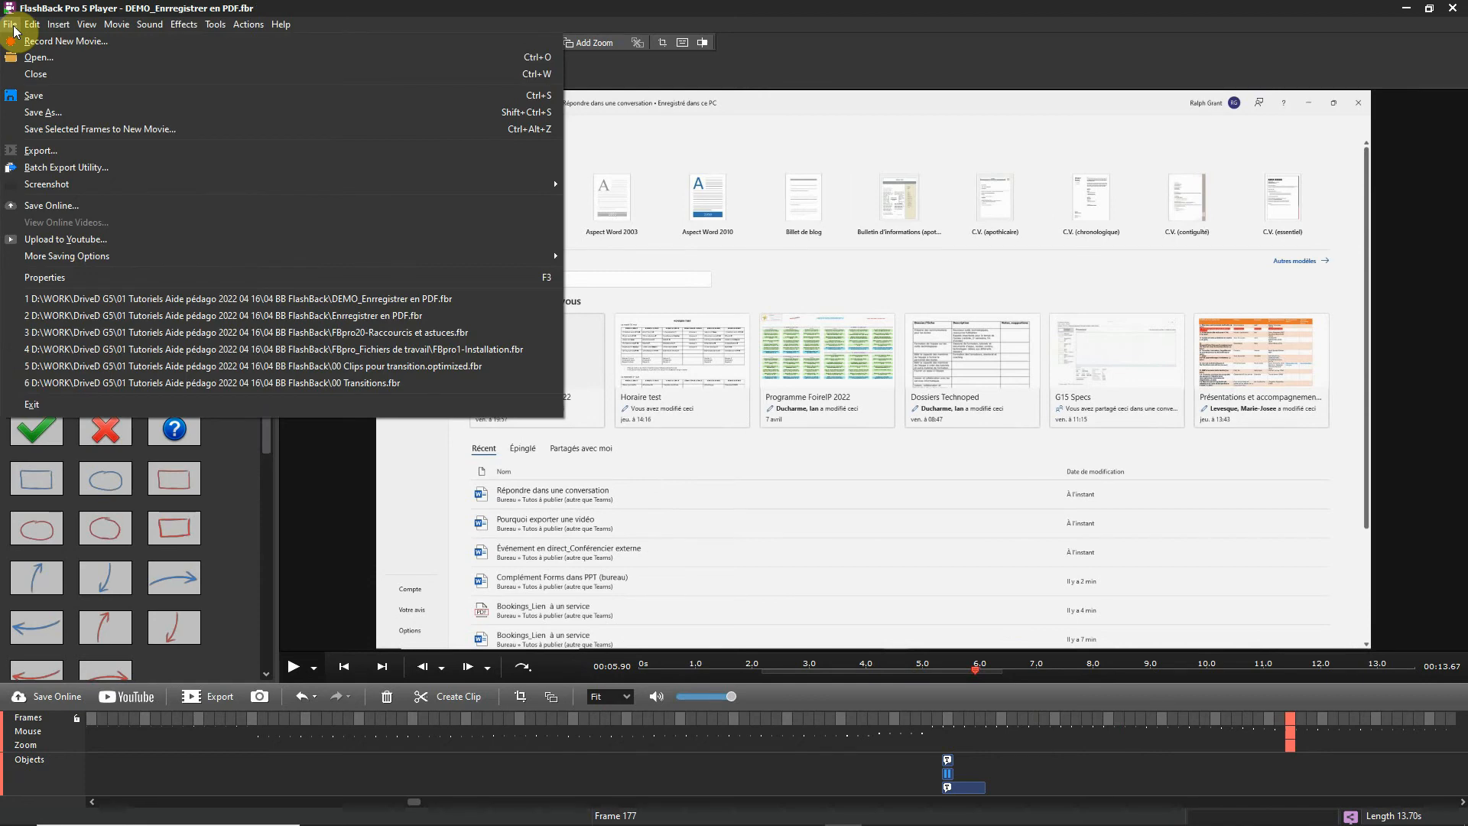
{"action": "left_click", "coordinate": [39, 151]}
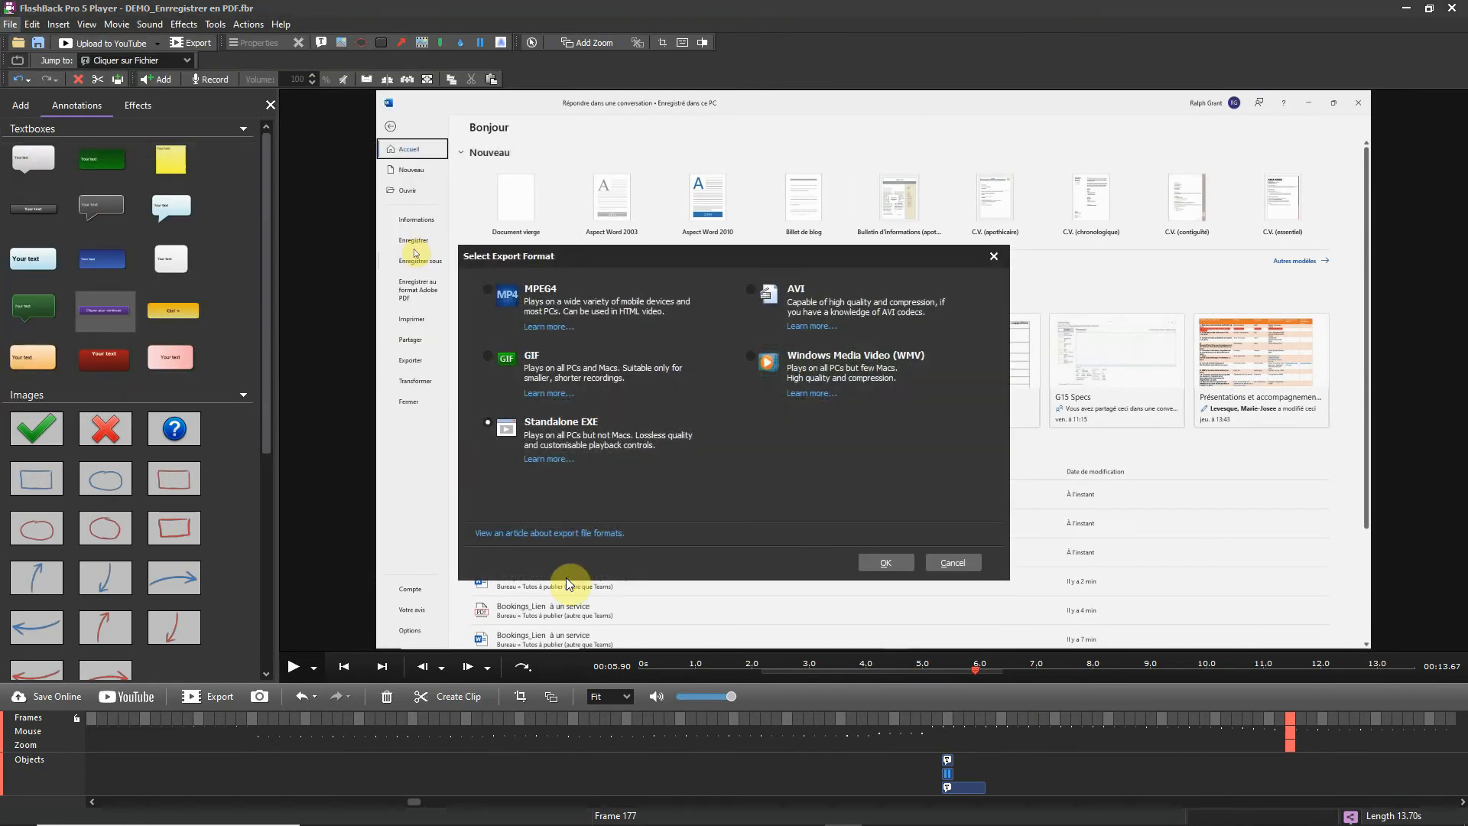
{"action": "left_click", "coordinate": [487, 422]}
{"action": "left_click", "coordinate": [887, 563]}
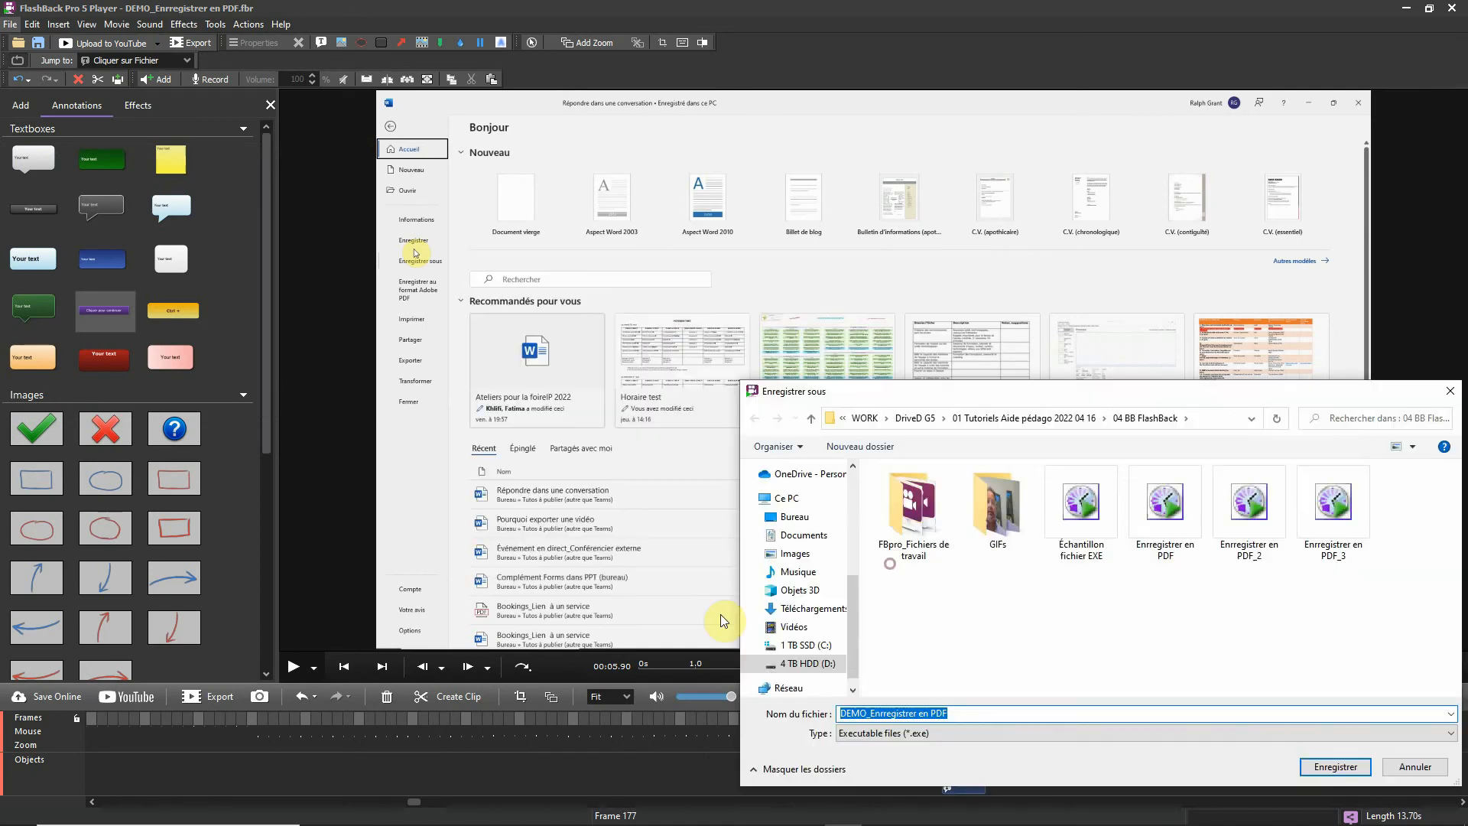
{"action": "left_click", "coordinate": [1352, 769]}
Step: Test the standalone "Convertir Word à PDF" tutorial by resuming playback at its paused "Cliquer sur Fichier" callout
{"action": "left_click", "coordinate": [641, 453]}
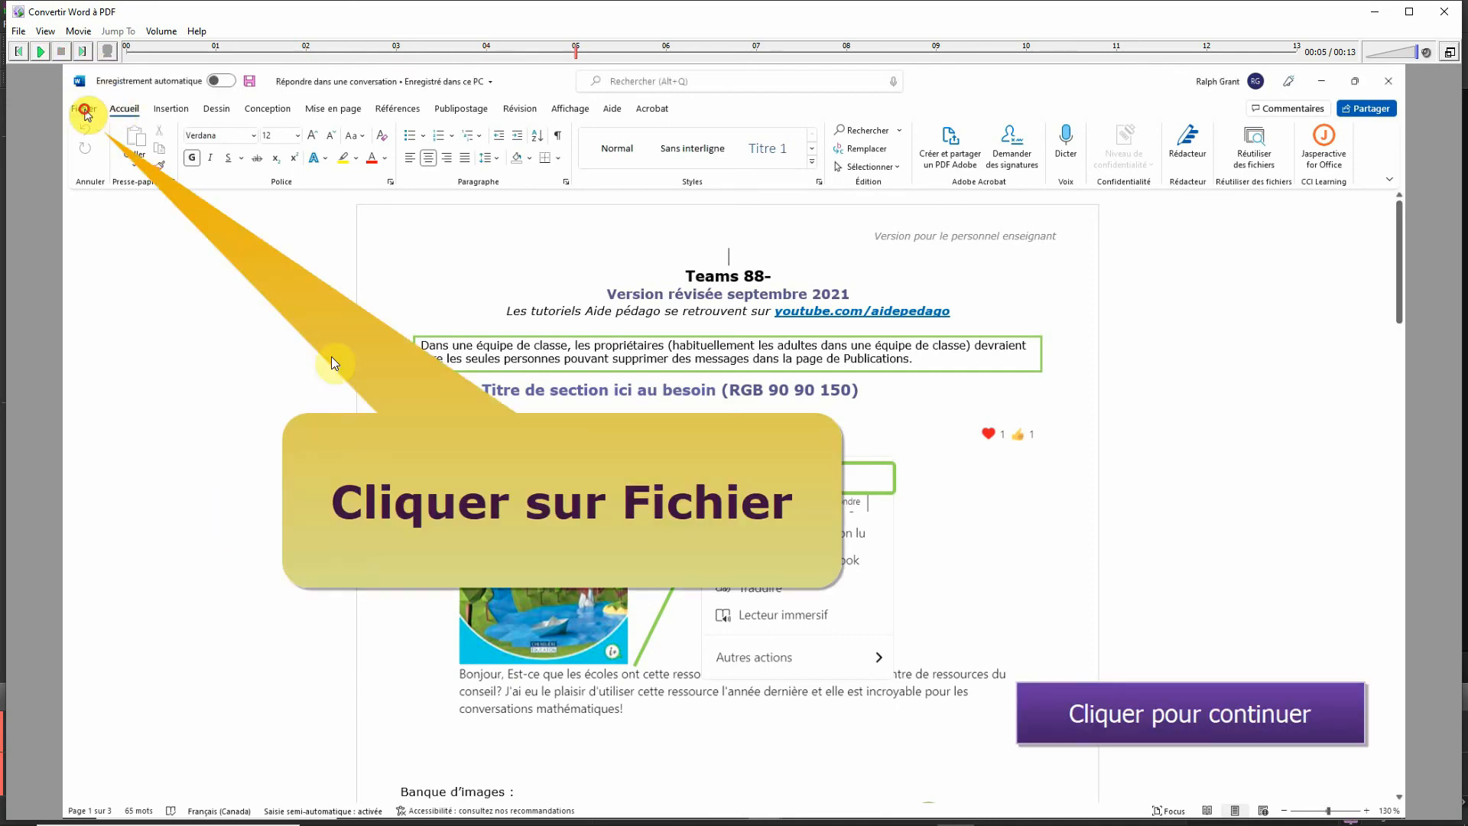
{"action": "left_click", "coordinate": [973, 529]}
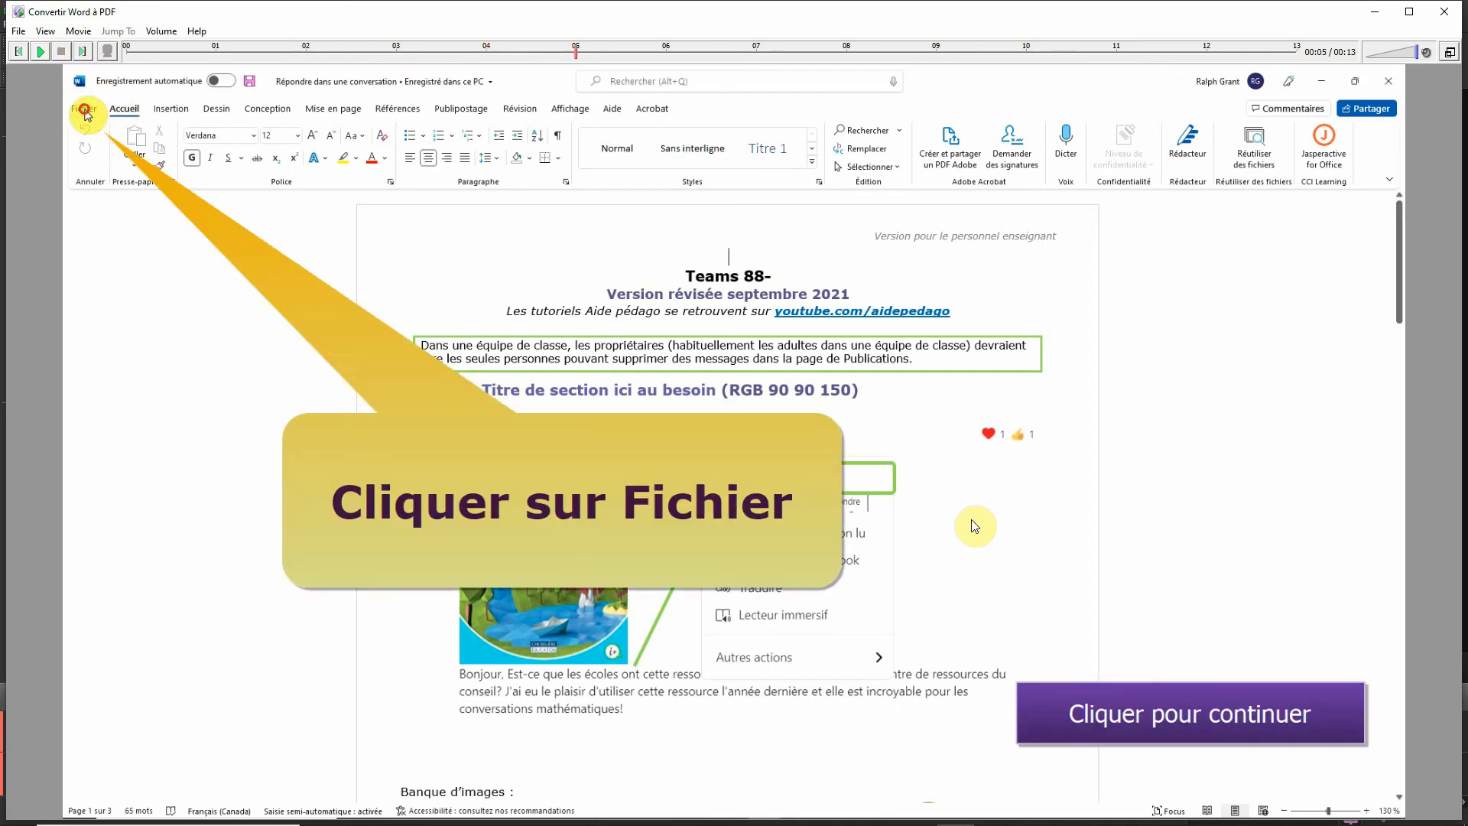